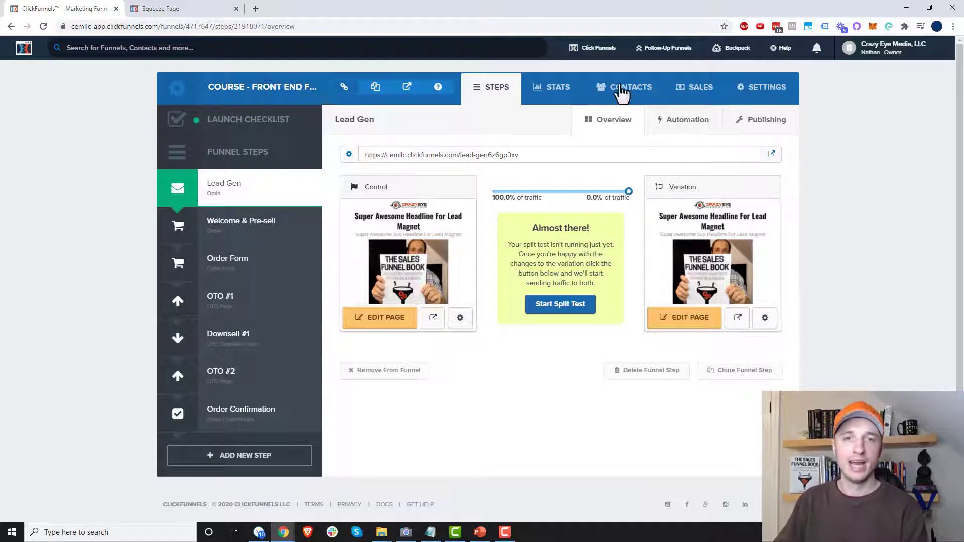
Replace the course funnel's path with funnel-ex and save the funnel settings
left_click(765, 96)
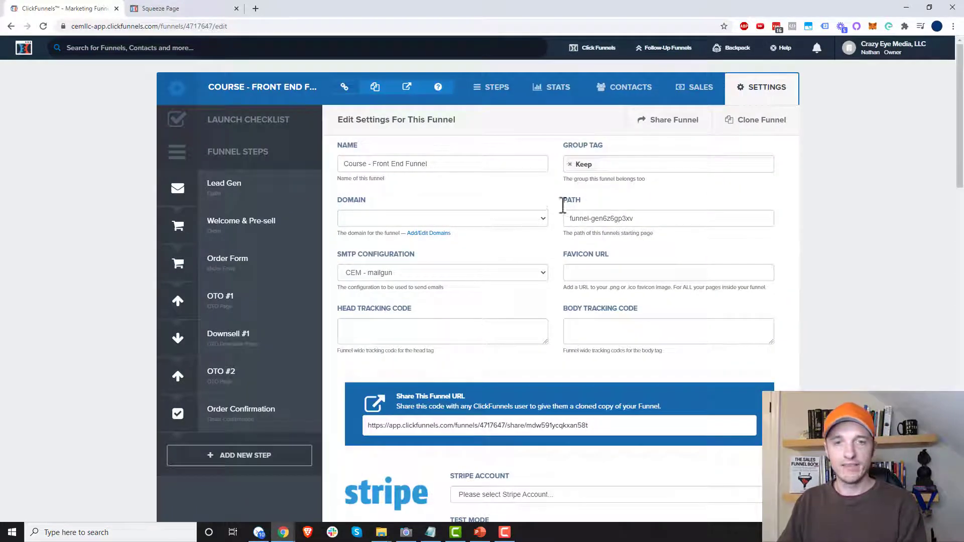
left_click(568, 201)
key("ctrl+a")
type("Fu")
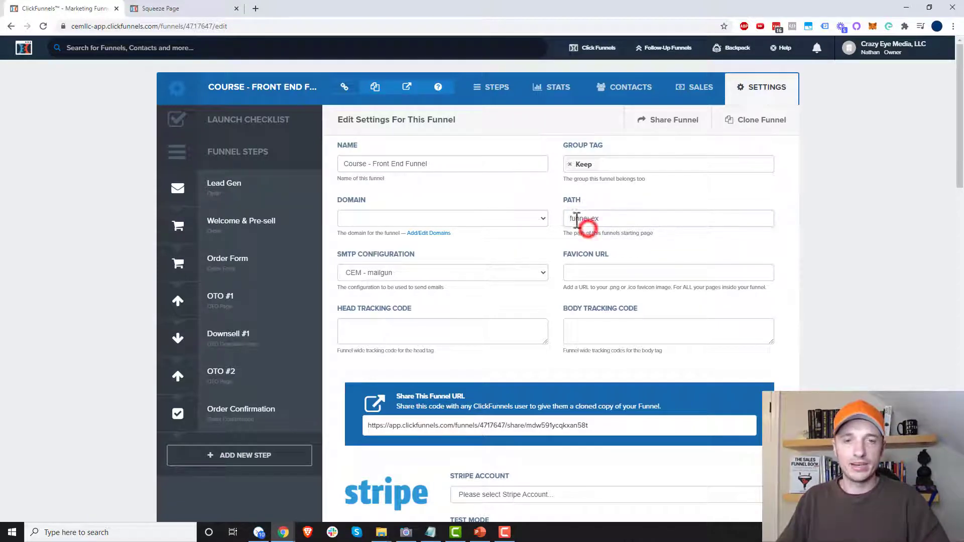
scroll(635, 230, "down", 20)
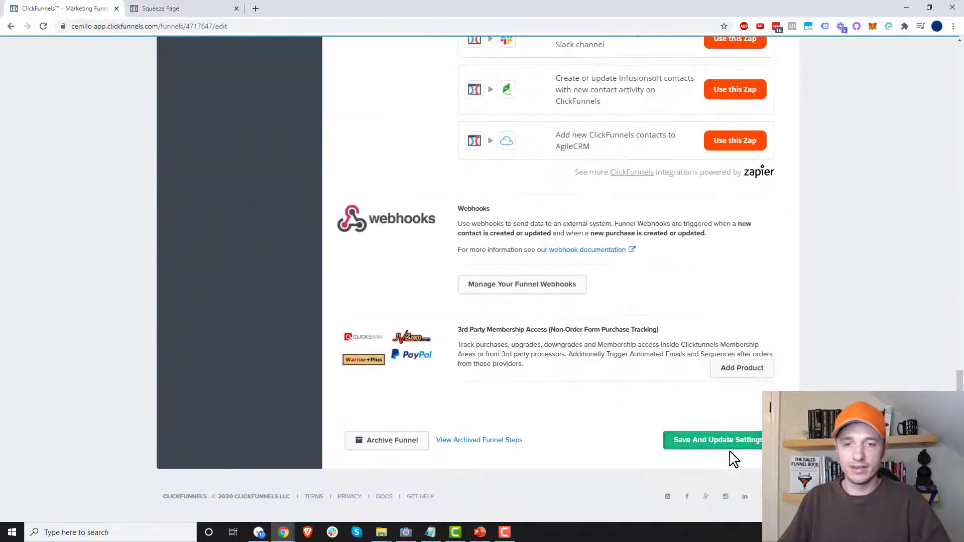
left_click(735, 442)
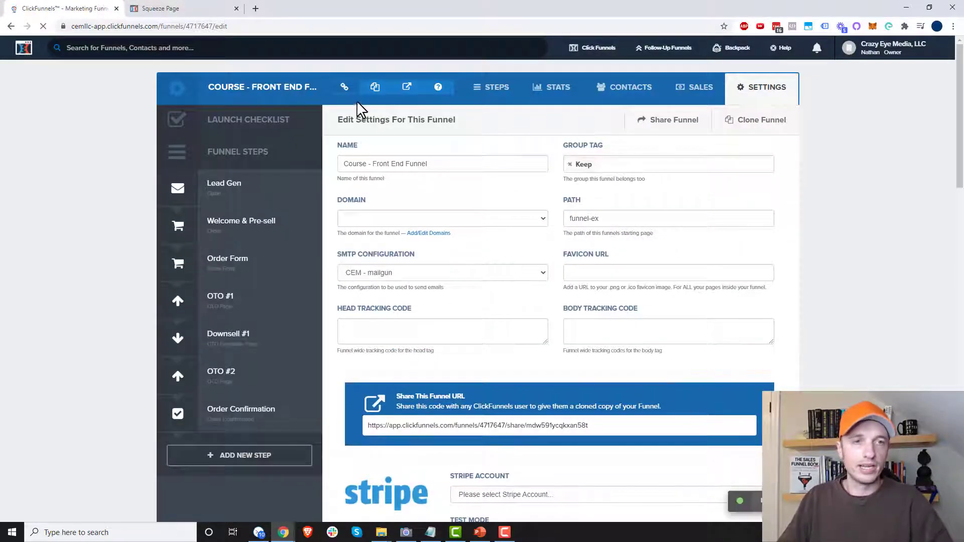
Load the copied cemllc.clickfunnels.com/funnel-ex address in a new tab to confirm it shows the Lead Gen squeeze page
left_click(375, 89)
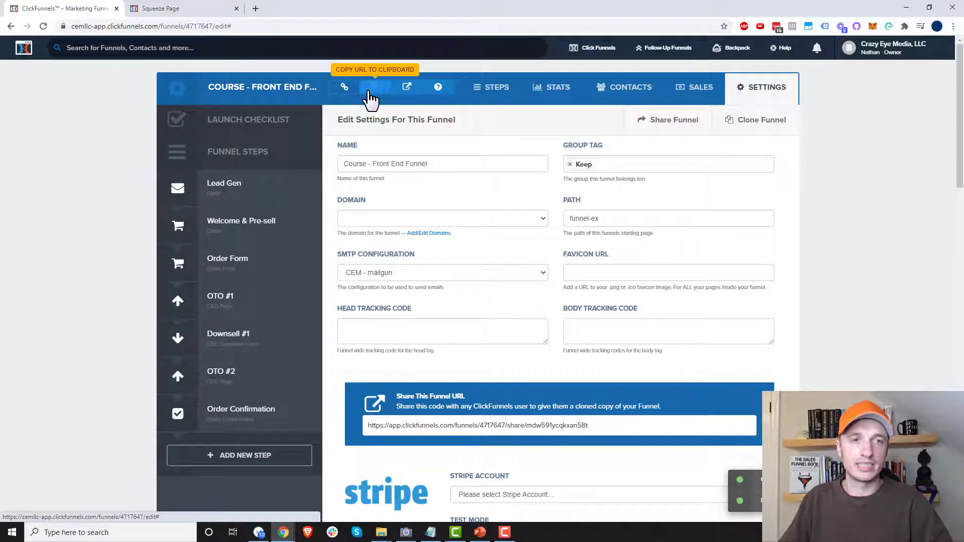
left_click(255, 9)
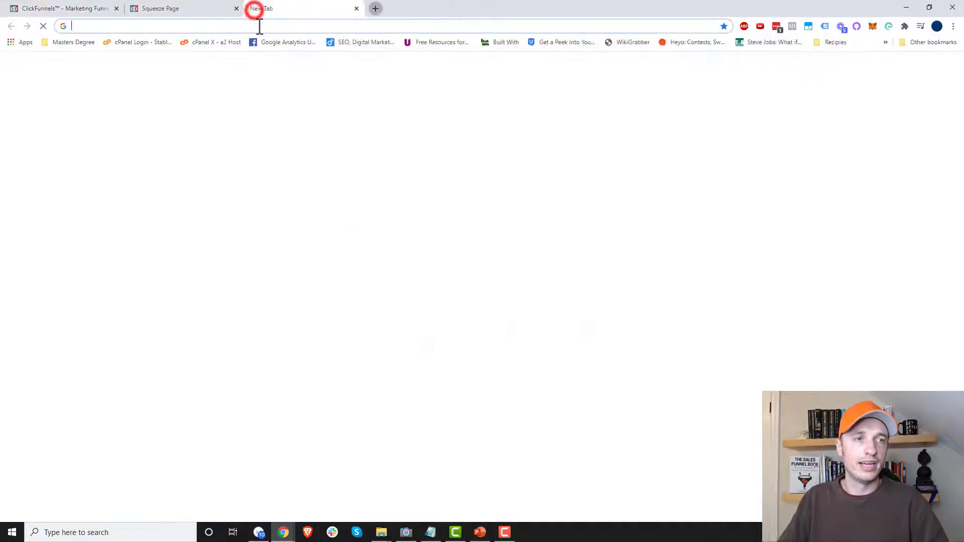
left_click(272, 26)
key("ctrl+v")
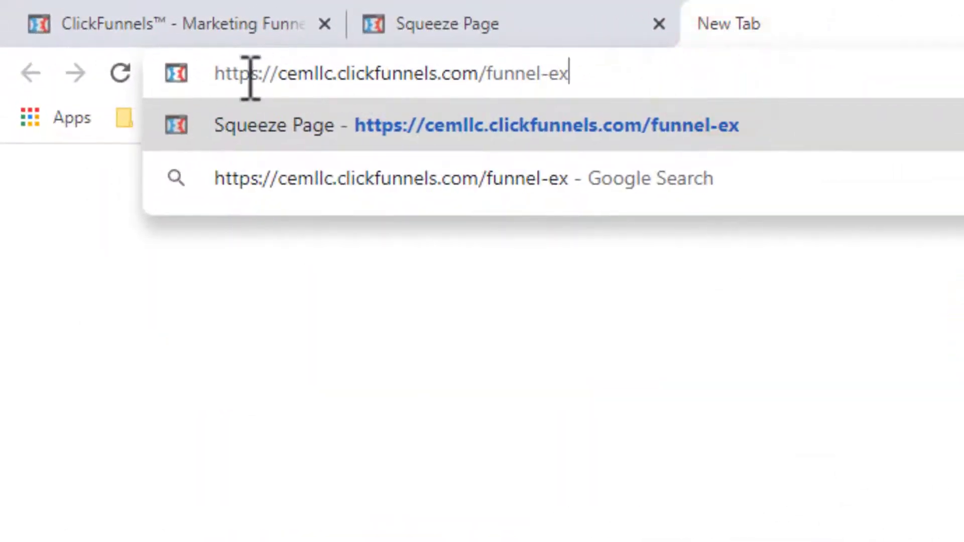
left_click_drag(272, 73, 591, 75)
left_click(615, 75)
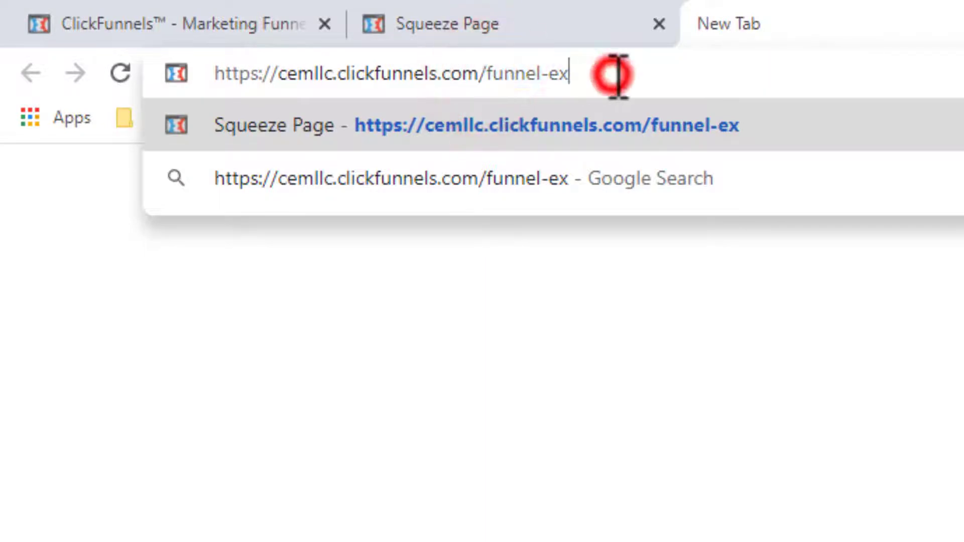
key("Return")
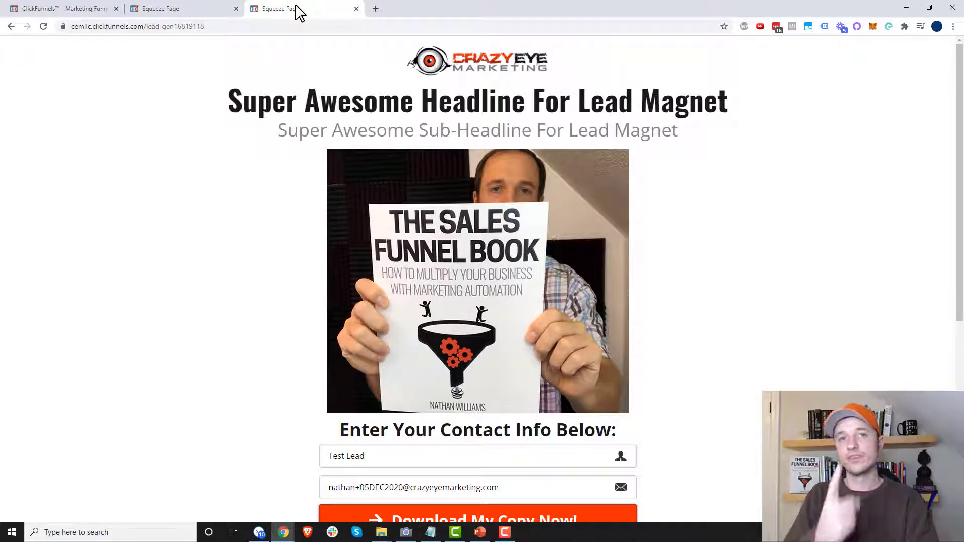
left_click(38, 8)
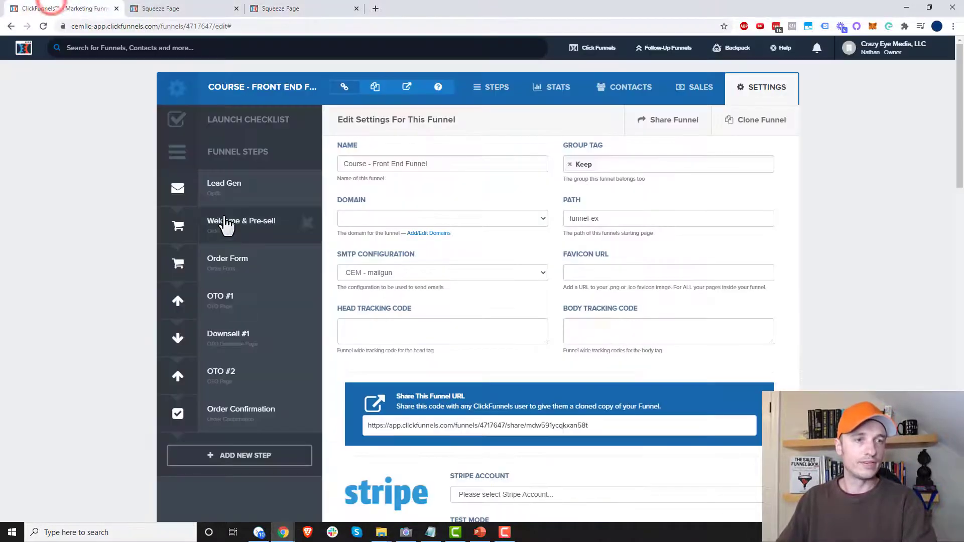
Load the Lead Gen step URL in the third tab, landing on the lead-gen16819118 squeeze page
left_click(221, 198)
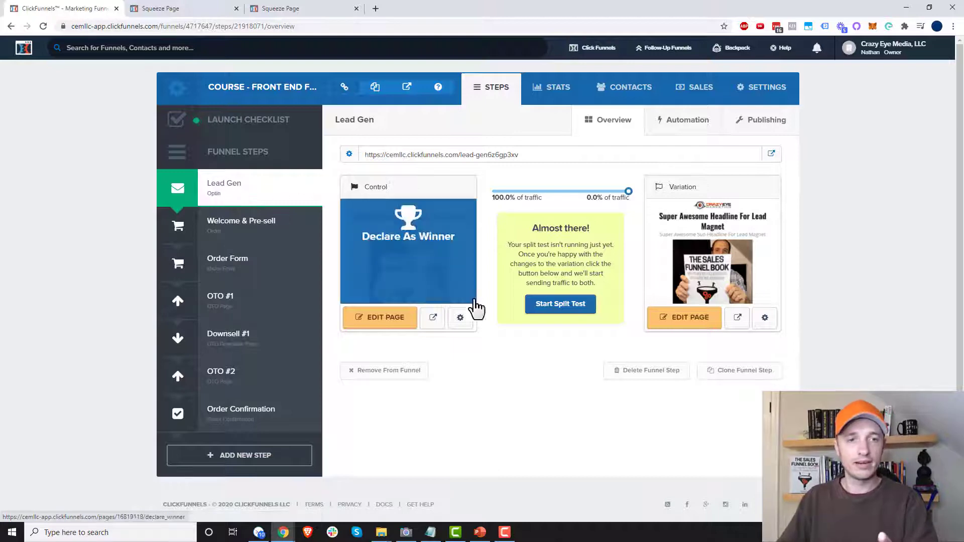
mouse_move(758, 270)
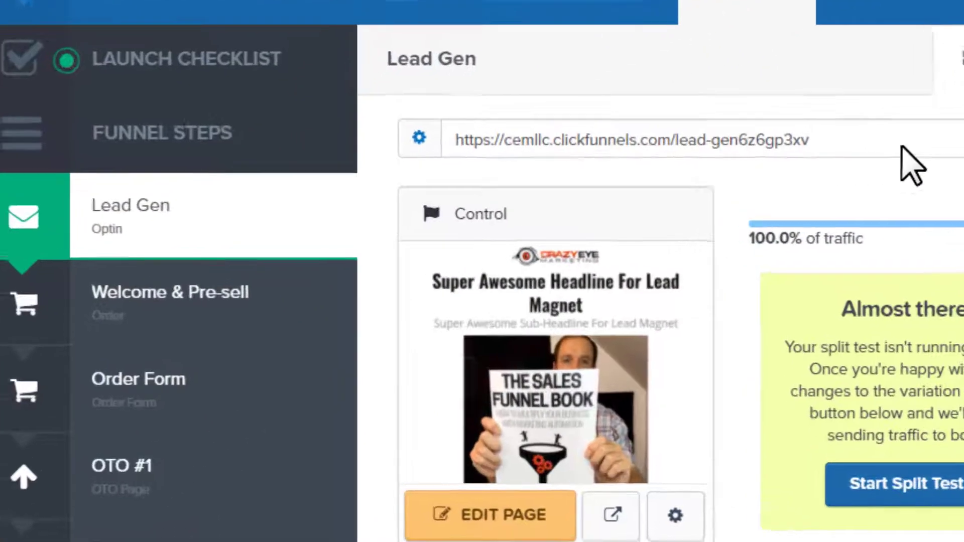
left_click_drag(557, 155, 359, 158)
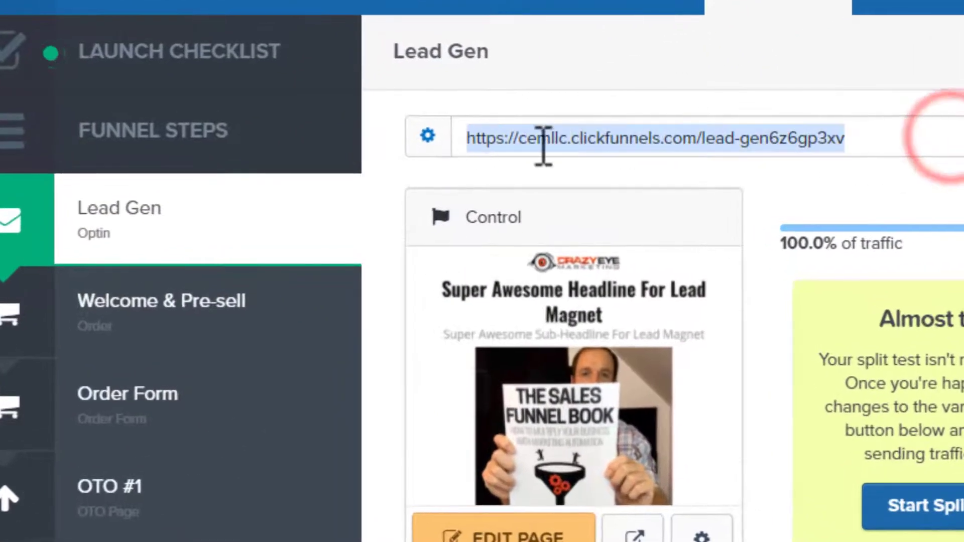
left_click_drag(474, 134, 924, 152)
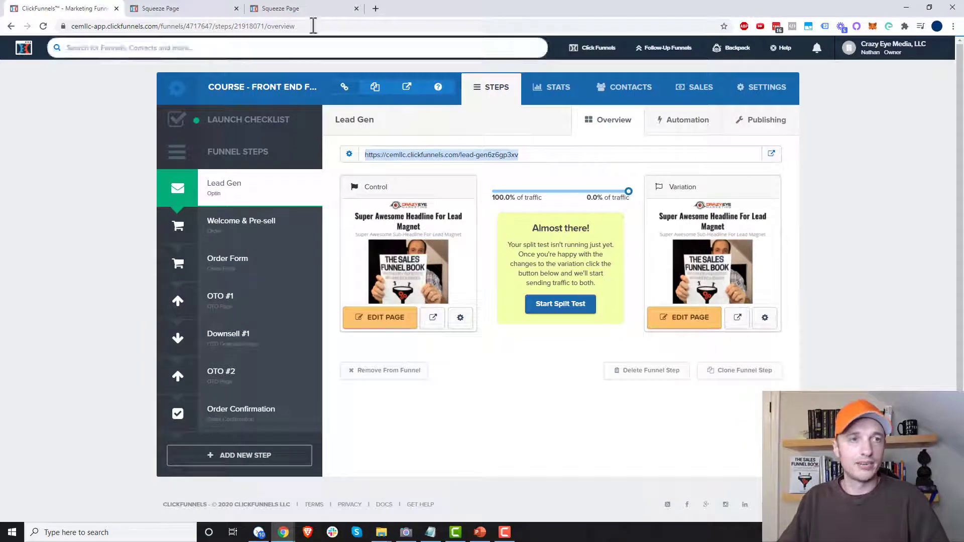
left_click(312, 10)
left_click(346, 26)
key("ctrl+v")
key("Return")
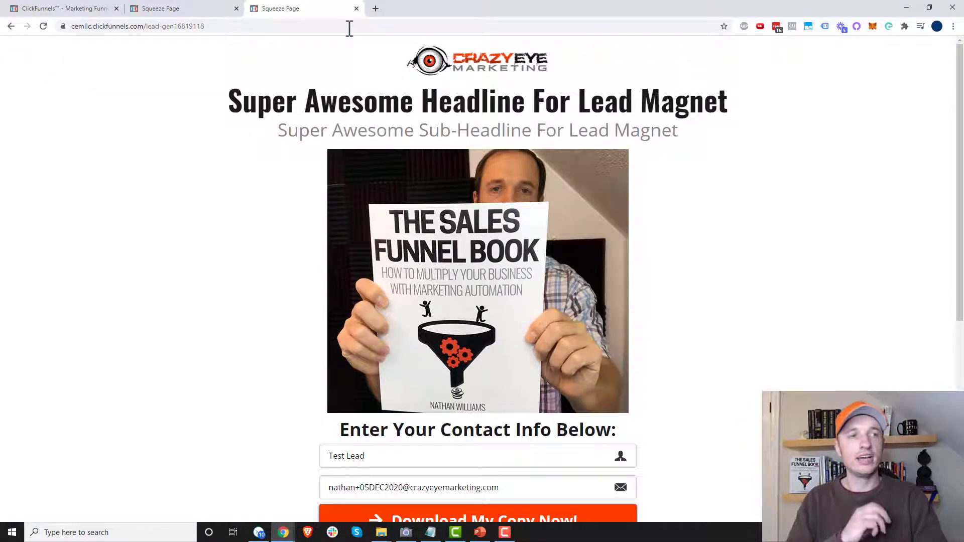
left_click_drag(243, 26, 159, 26)
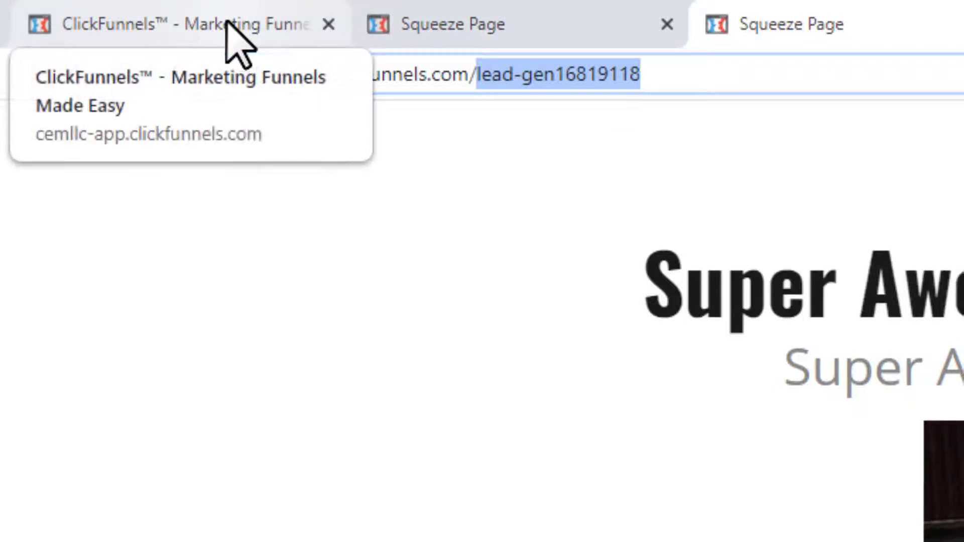
Open the Welcome & Pre-sell step's URL in a new browser tab
left_click(211, 24)
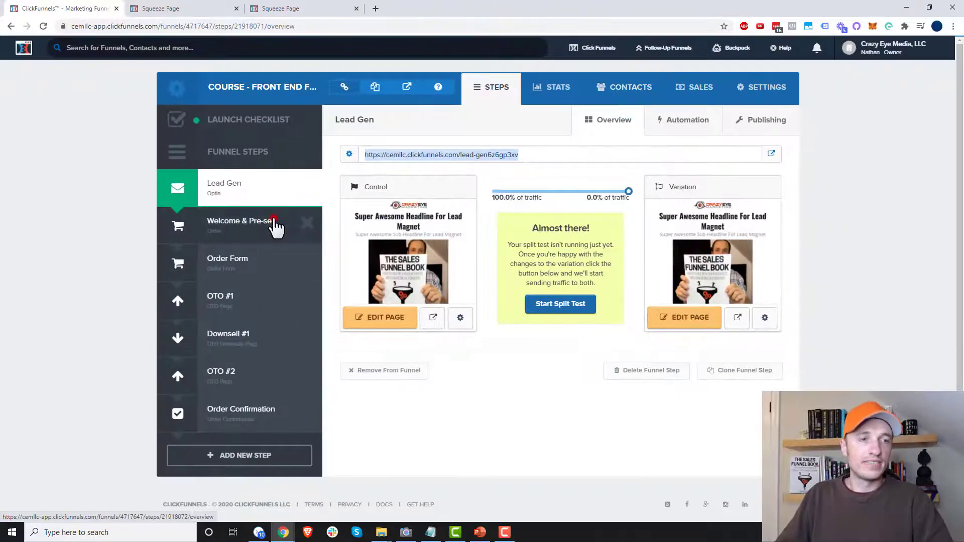
left_click(274, 221)
left_click(572, 155)
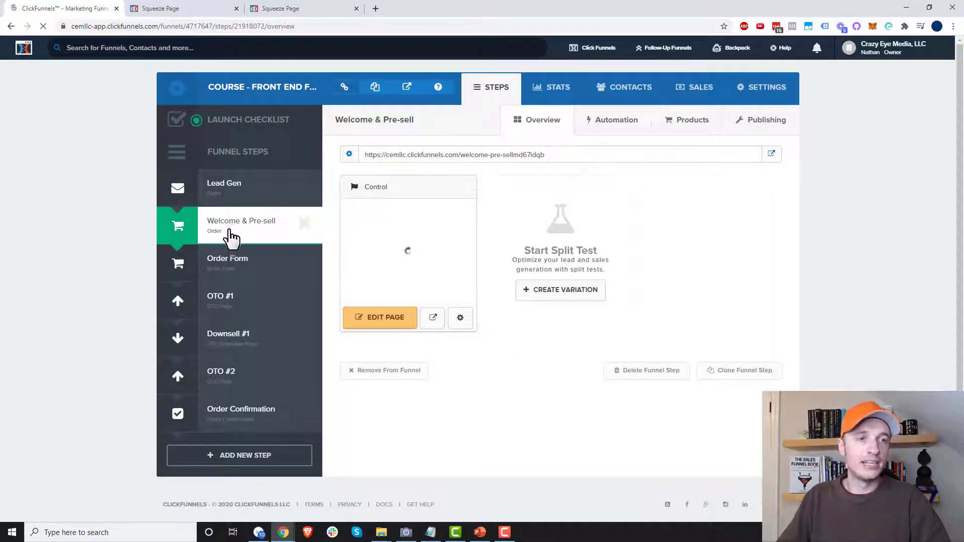
left_click(589, 153)
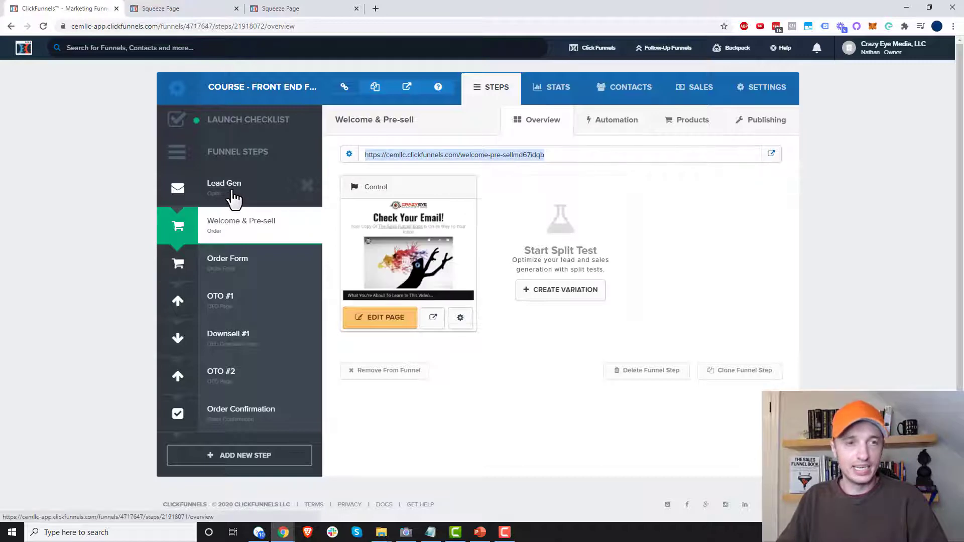
left_click(375, 9)
left_click(389, 27)
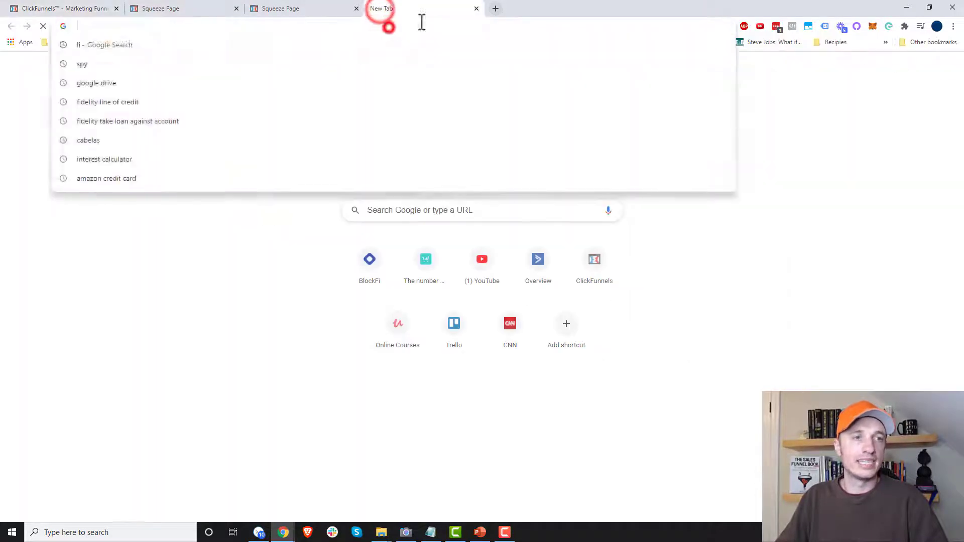
key("ctrl+v")
key("Return")
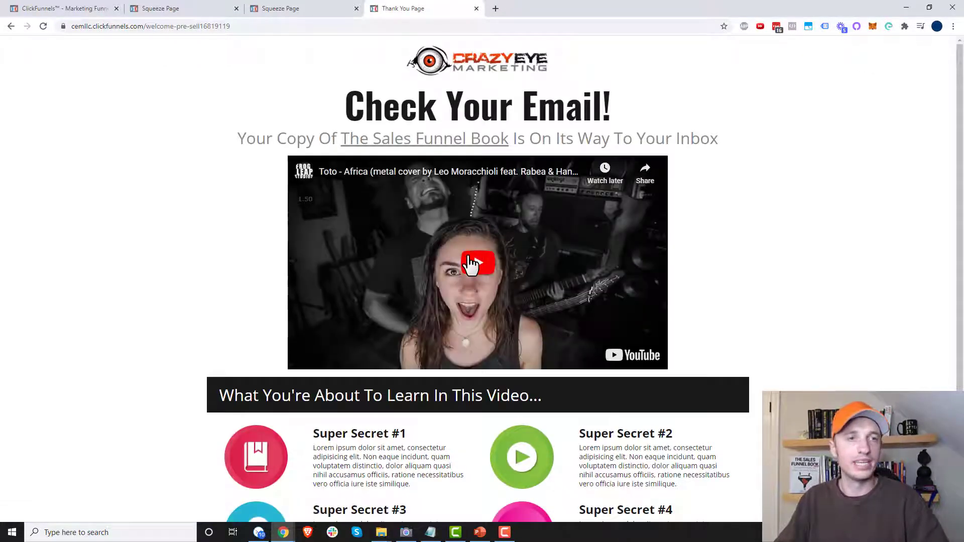
Load the Order Form step URL in that tab, showing the sales page at order-form16819120
left_click(61, 9)
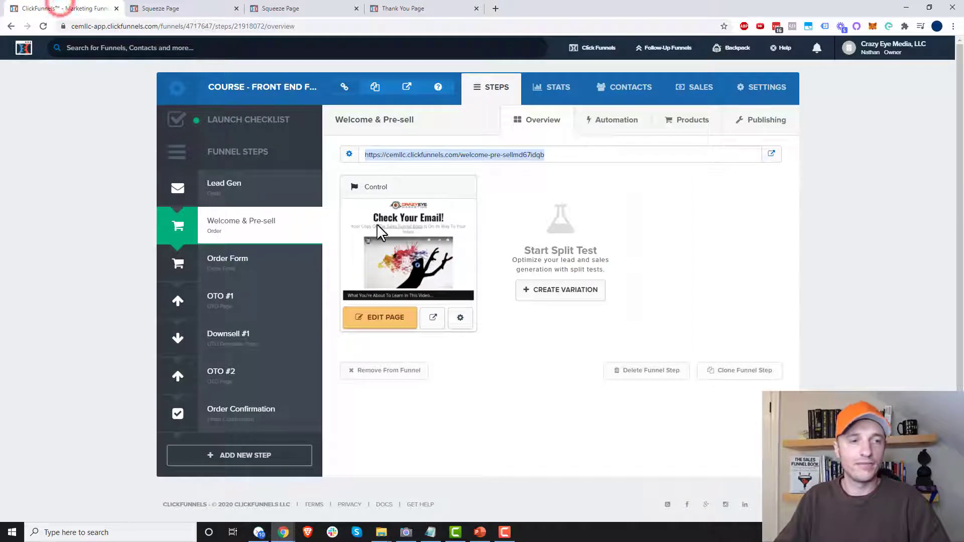
left_click(232, 266)
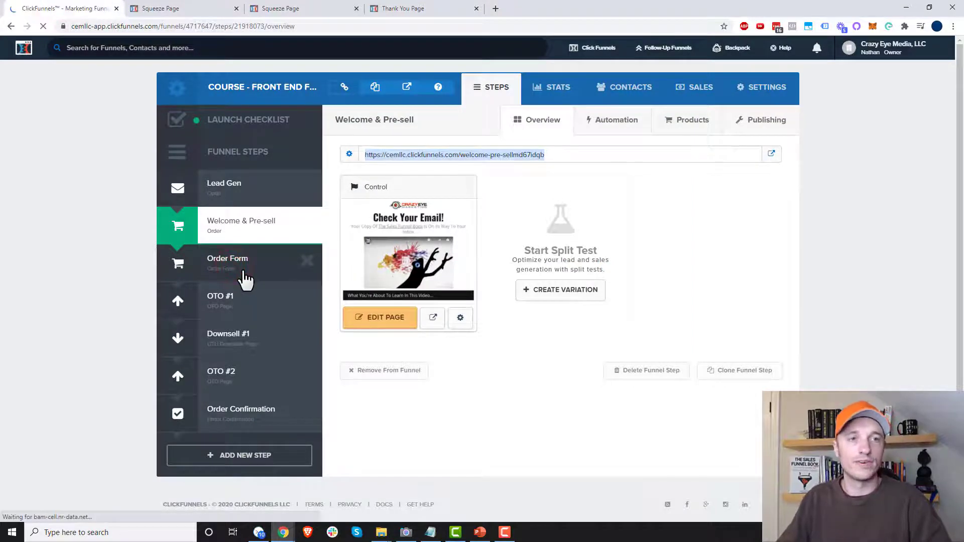
left_click_drag(555, 155, 392, 153)
key("ctrl+c")
left_click(403, 10)
left_click(412, 26)
key("ctrl+v")
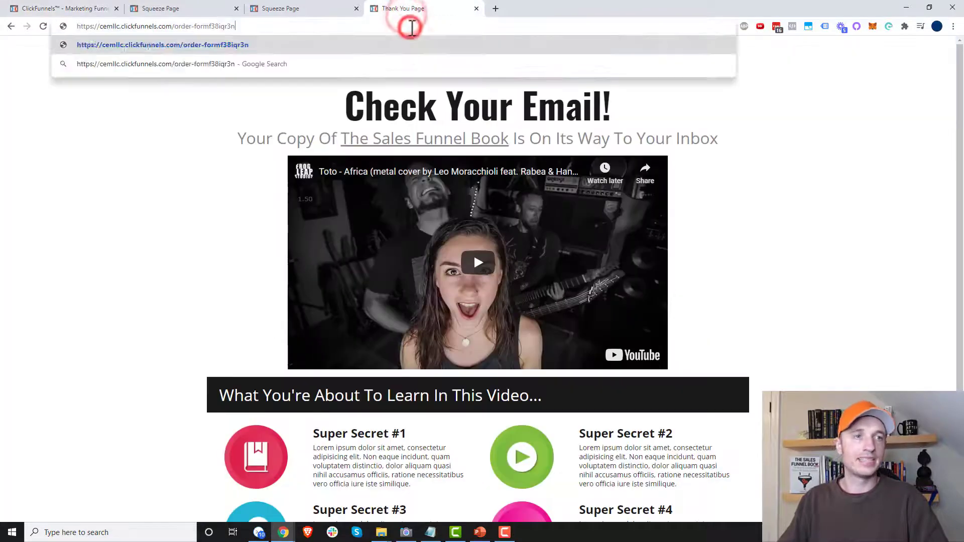
key("Return")
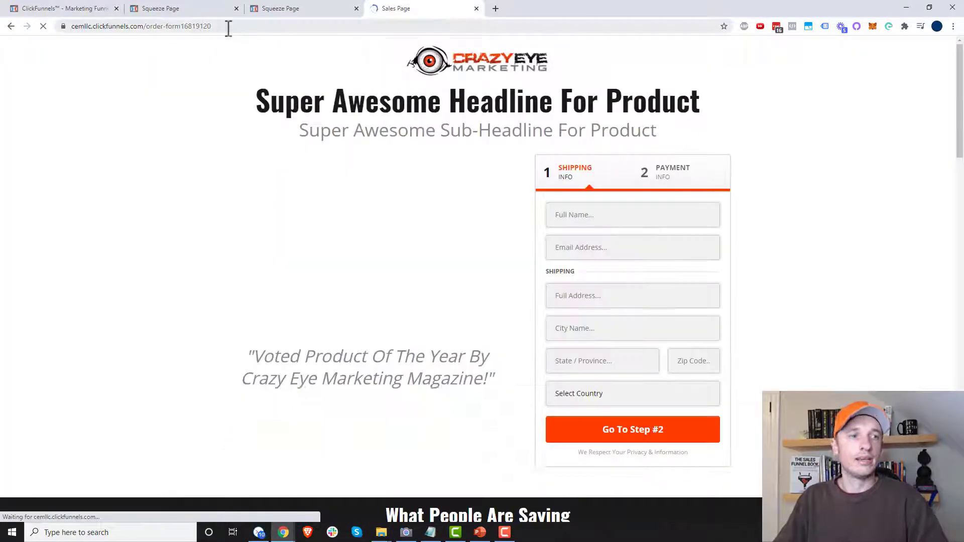
left_click_drag(170, 27, 209, 33)
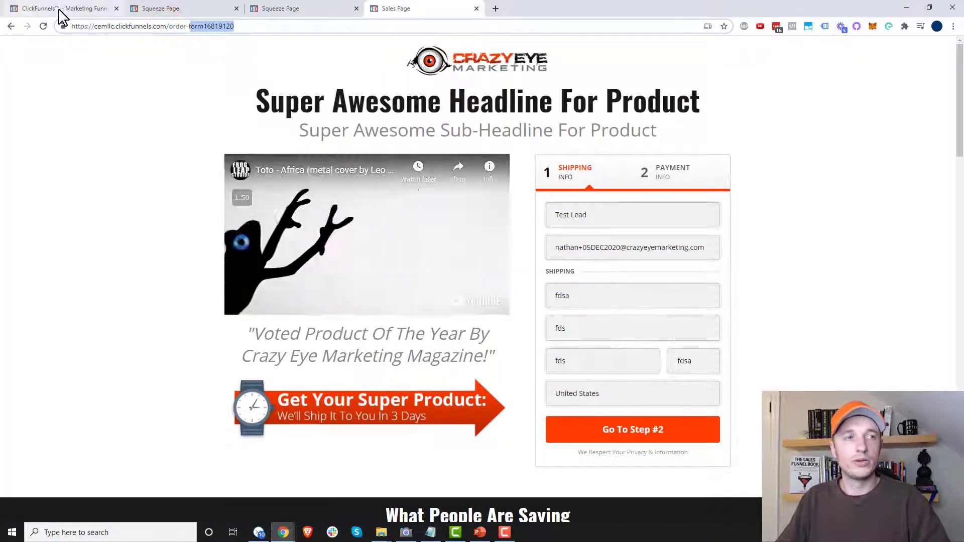
Change the Lead Gen step's path to funnel-ex-lead-gen and save it
left_click(476, 8)
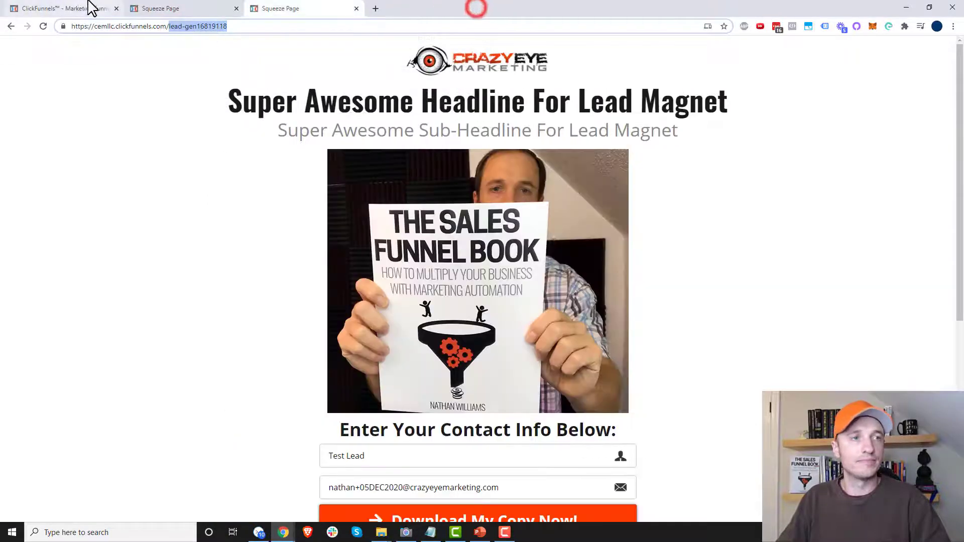
left_click(75, 8)
left_click(255, 200)
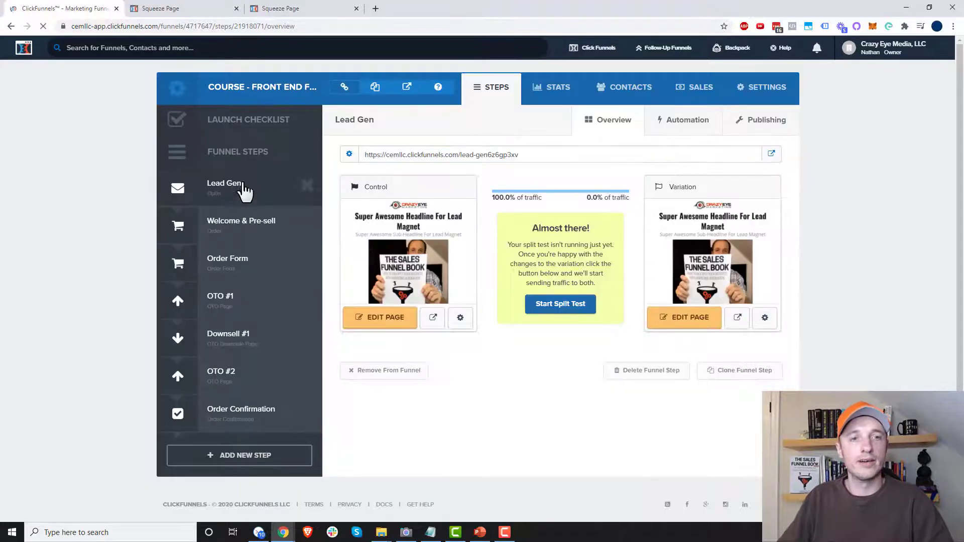
left_click(769, 125)
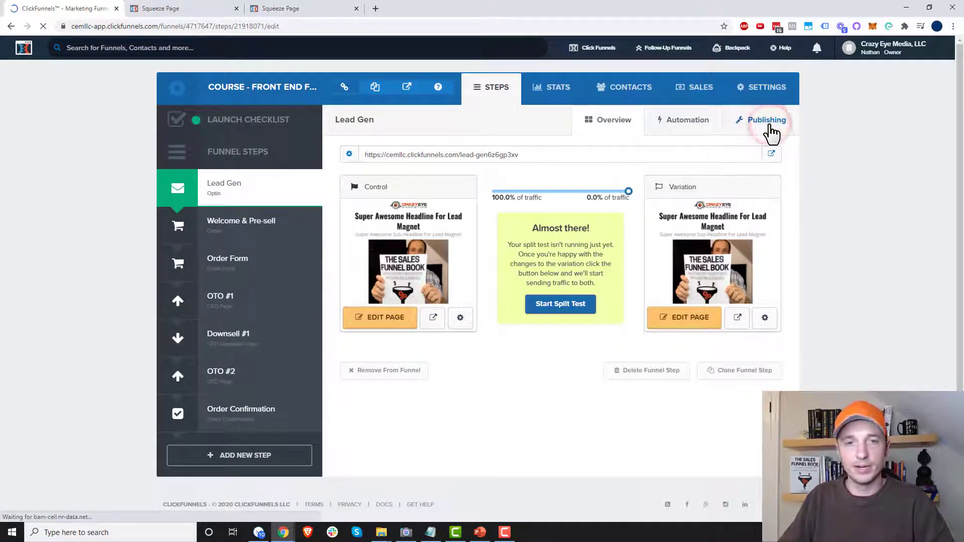
triple_click(678, 169)
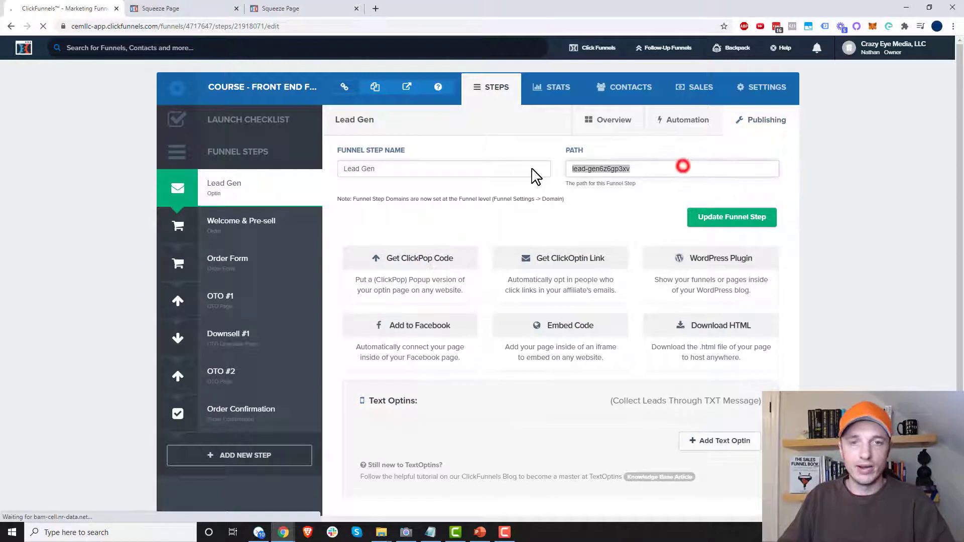
type("funnel-ex-")
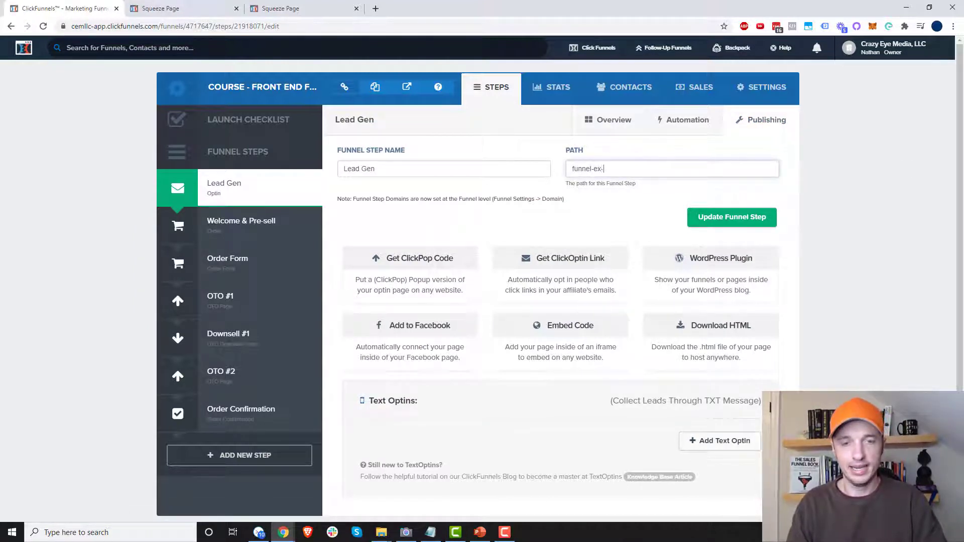
left_click(713, 221)
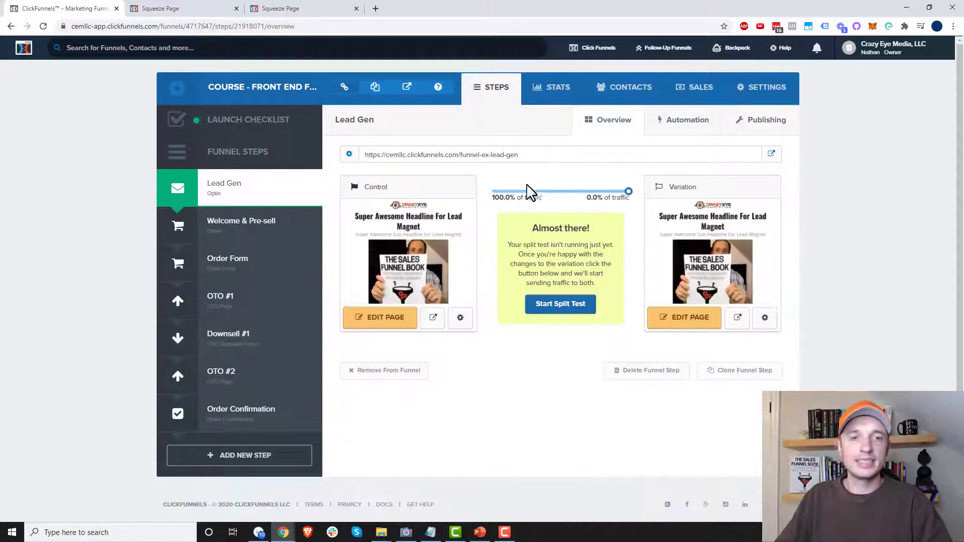
Load the Lead Gen step URL in the other tab, which lands on lead-gen16819118, then go back to the editor
left_click_drag(519, 156, 374, 155)
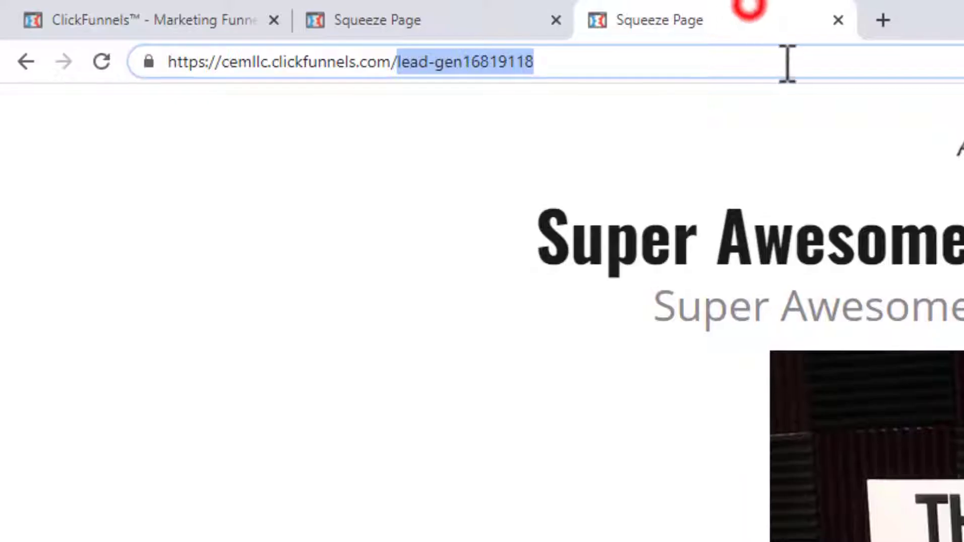
left_click(792, 67)
key("Return")
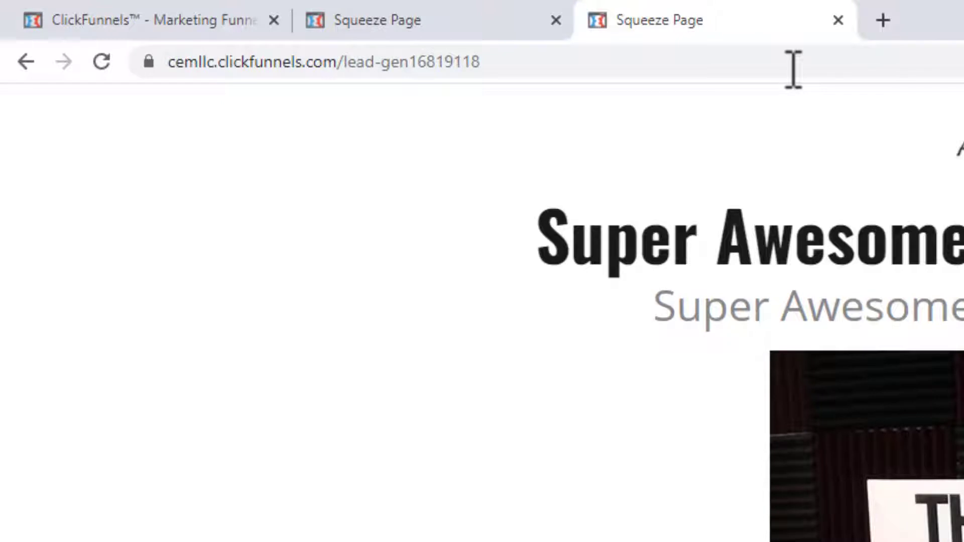
left_click_drag(495, 65, 360, 68)
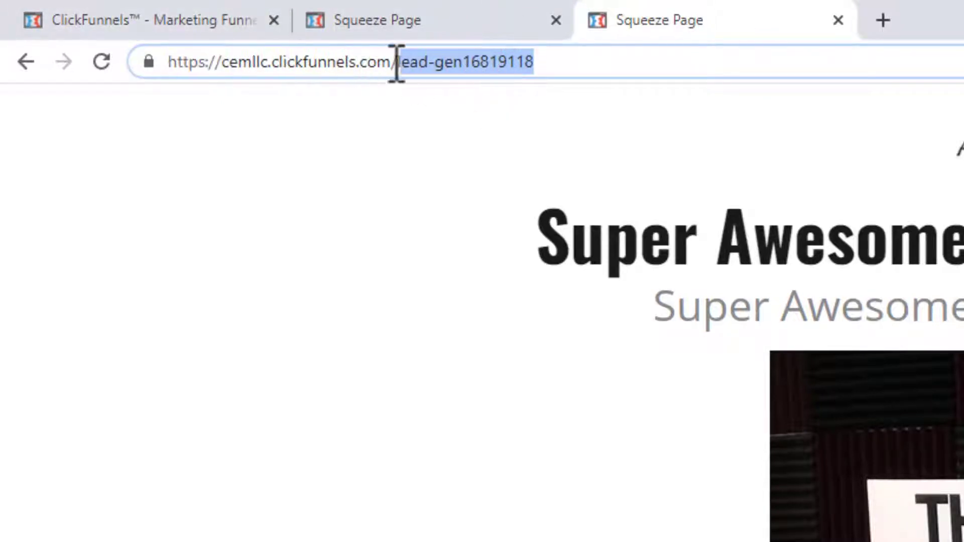
left_click(108, 20)
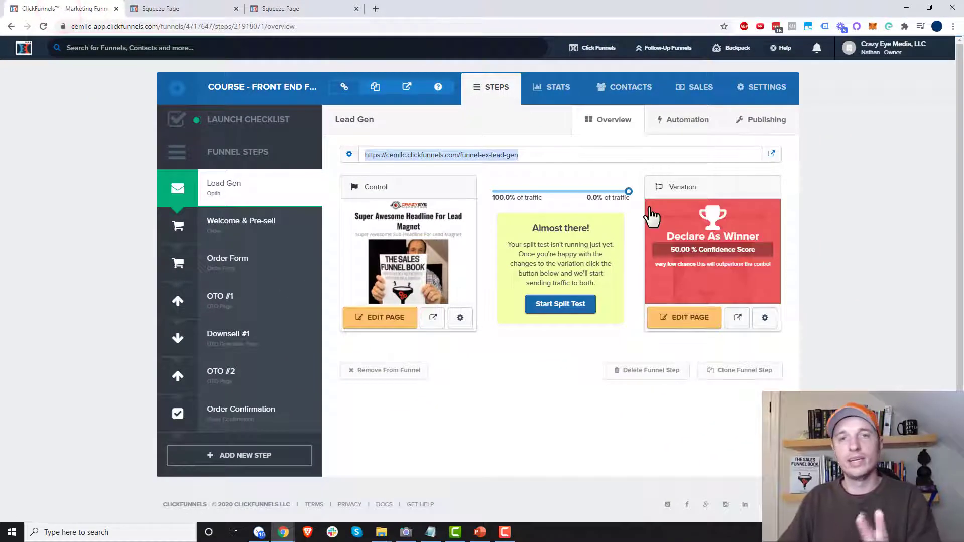
mouse_move(476, 270)
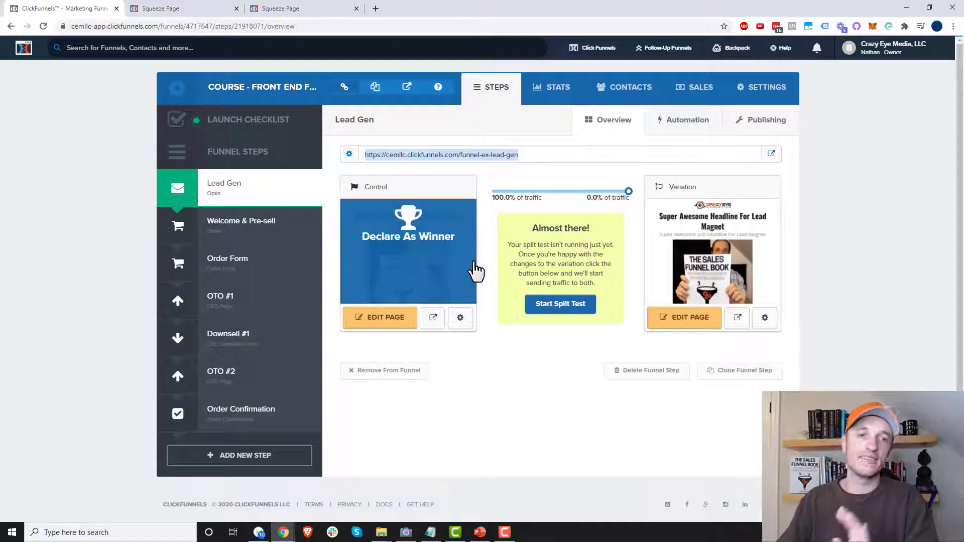
Set the Lead Gen control page's path to funnel-ex-lead-a and update the page
left_click(460, 318)
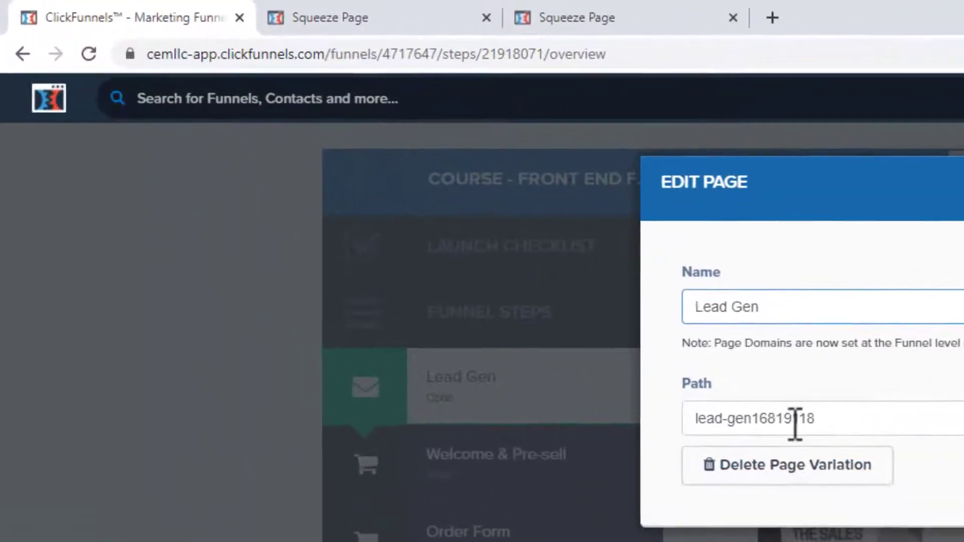
left_click(412, 204)
left_click_drag(776, 417, 729, 417)
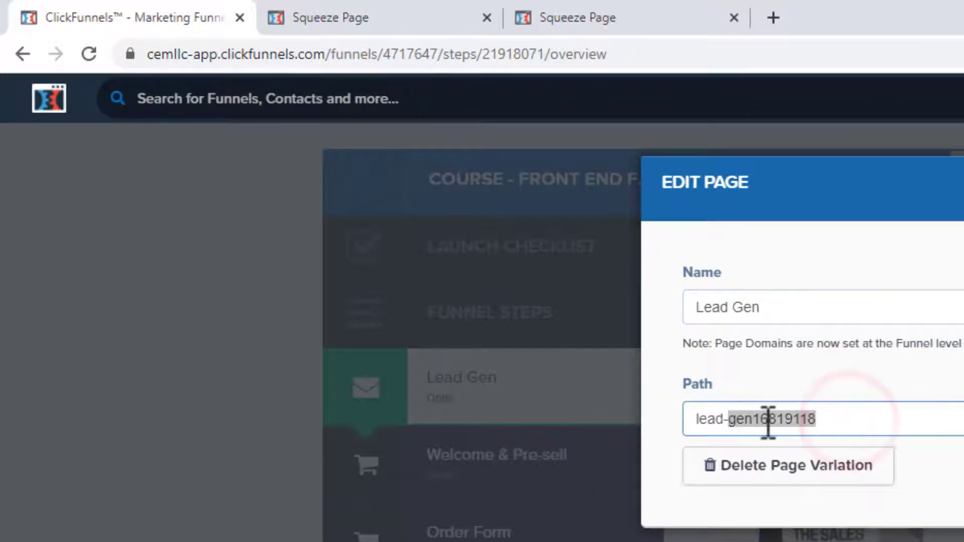
left_click(639, 32)
left_click_drag(467, 54, 336, 50)
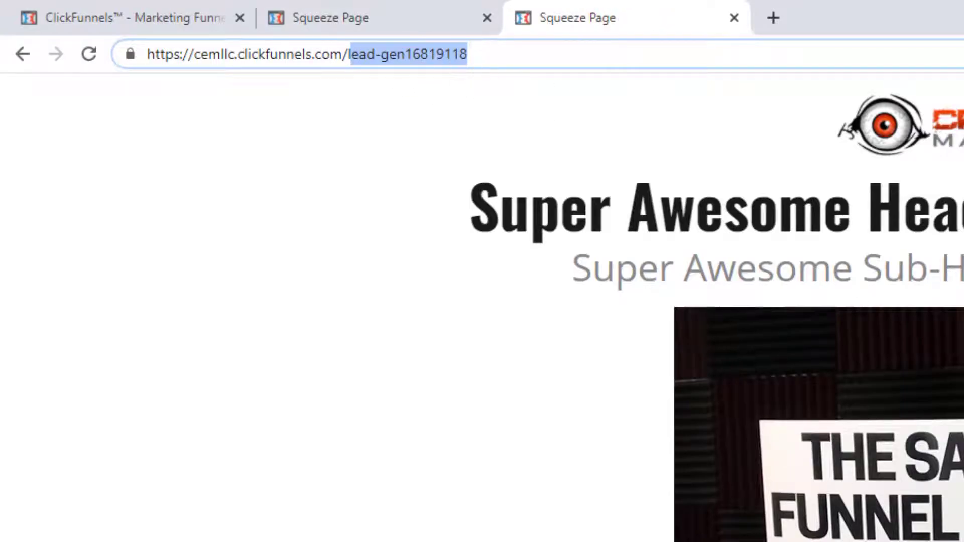
left_click(525, 56)
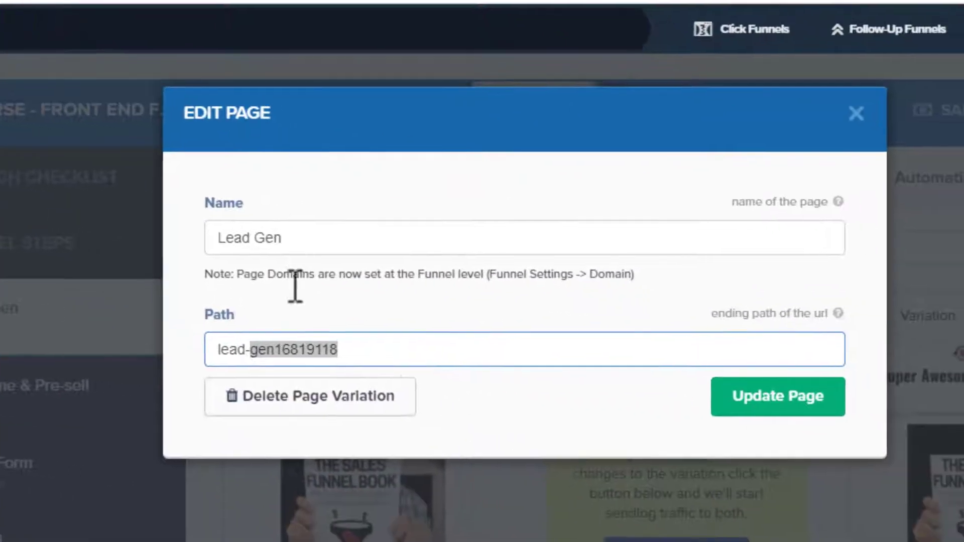
left_click(380, 354)
triple_click(382, 354)
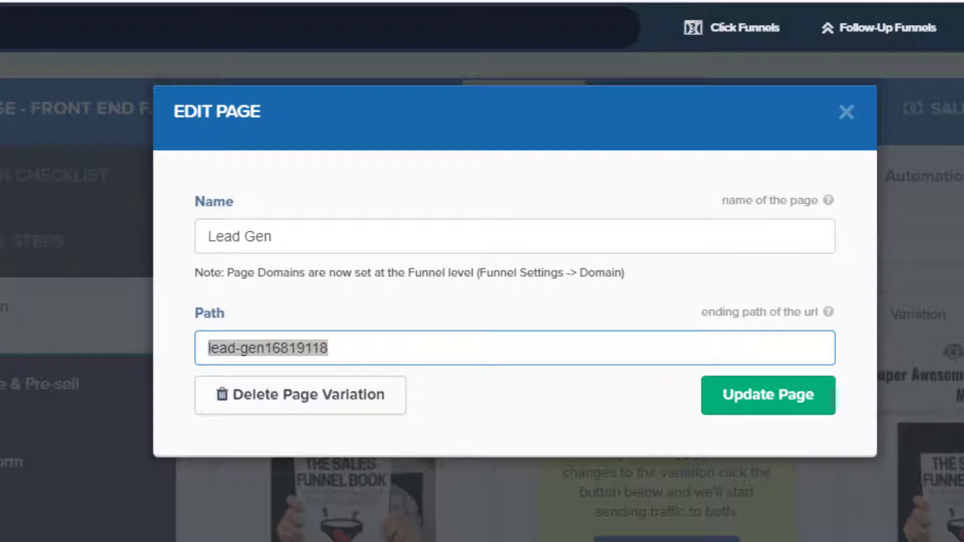
type("funnel-ex-lead-a")
left_click(328, 348)
left_click(394, 348)
left_click(798, 397)
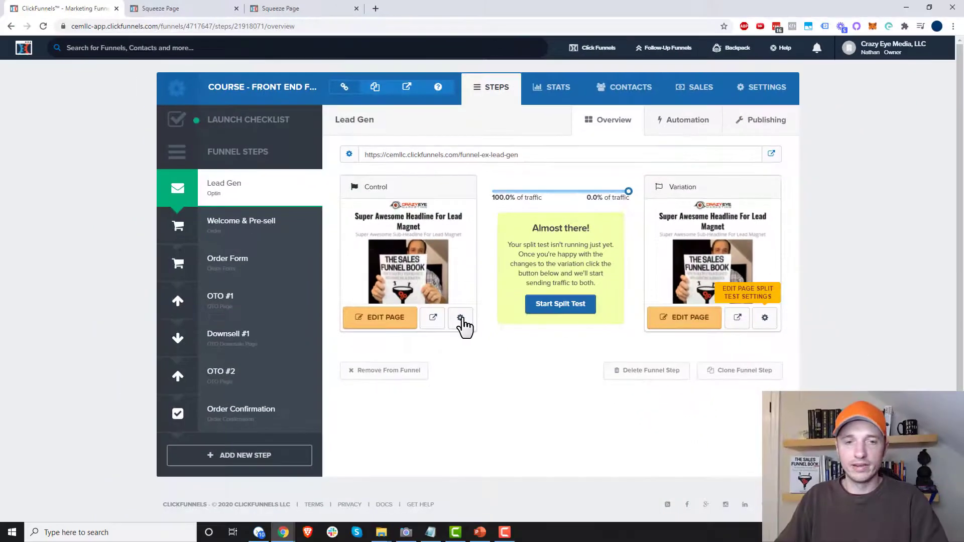
Set the Lead Gen variation page's path to funnel-ex-lead-b and update the page
left_click(765, 318)
left_click_drag(436, 203, 167, 196)
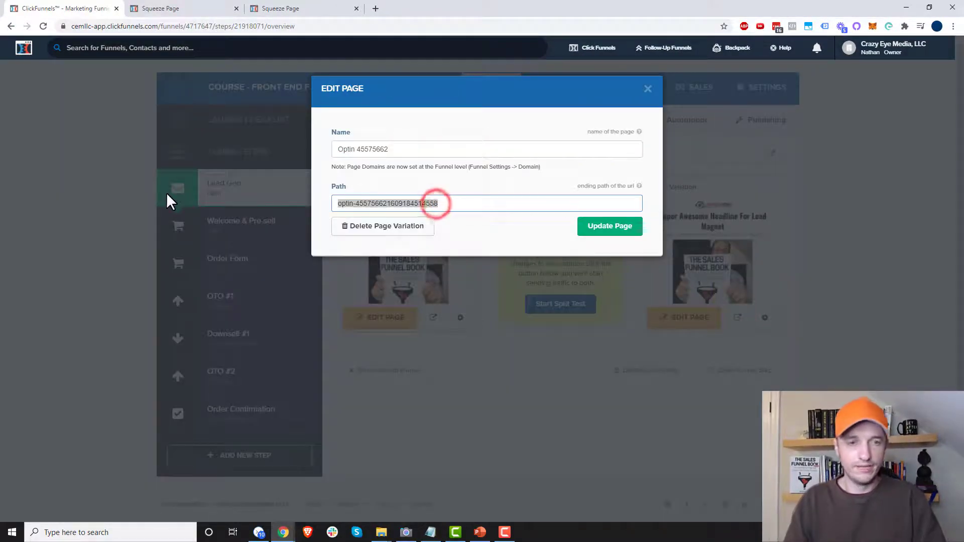
type("funnel-ex-")
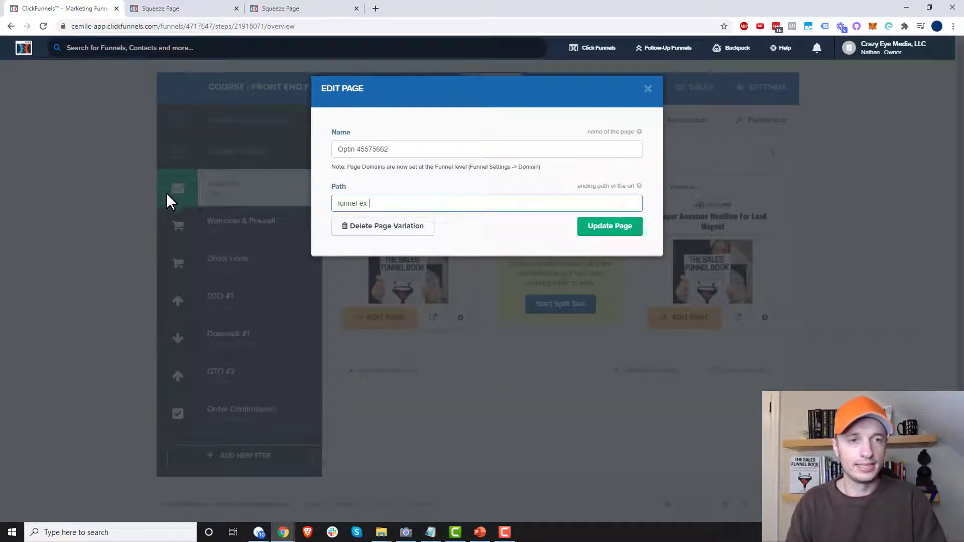
type("lead-b")
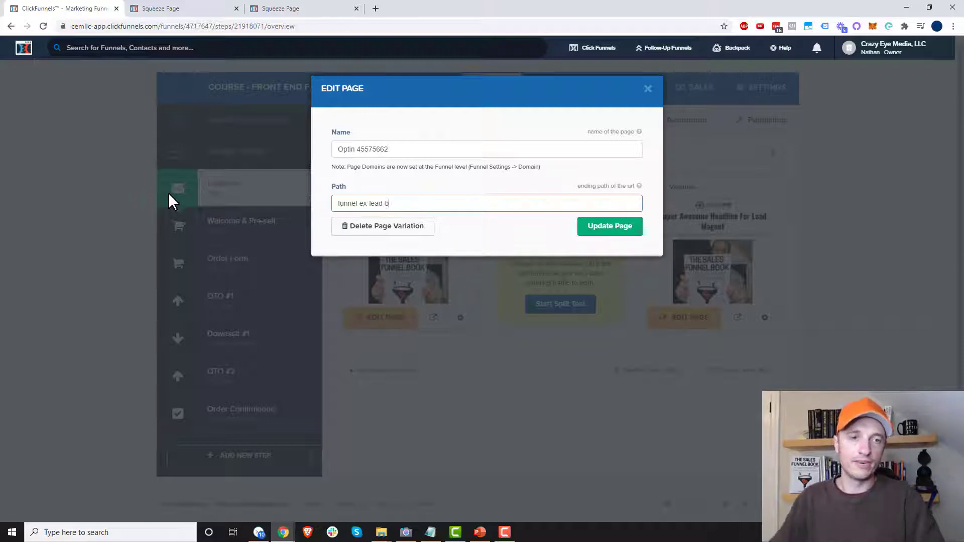
left_click(619, 228)
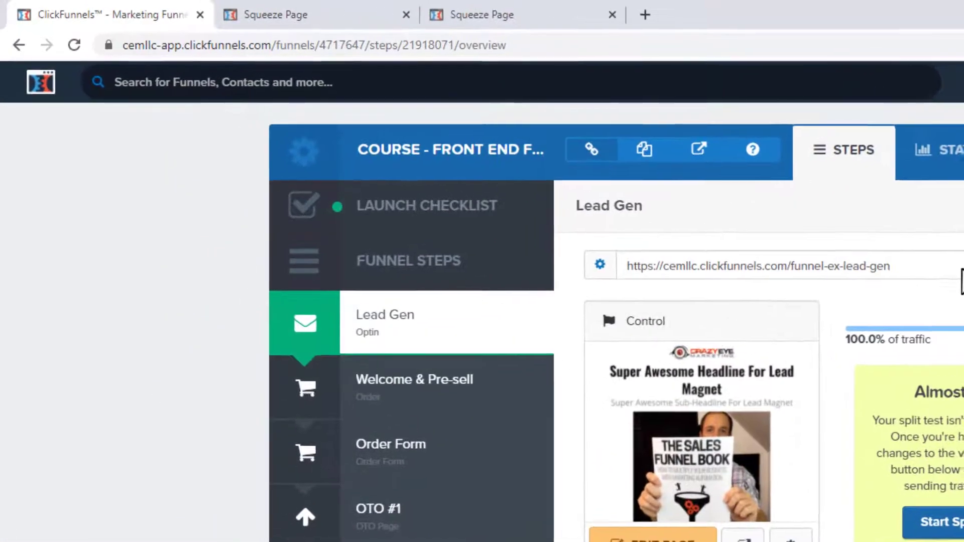
Load the Lead Gen step URL in the live squeeze page tab
left_click_drag(522, 156, 368, 155)
left_click_drag(633, 267, 622, 267)
key("ctrl+c")
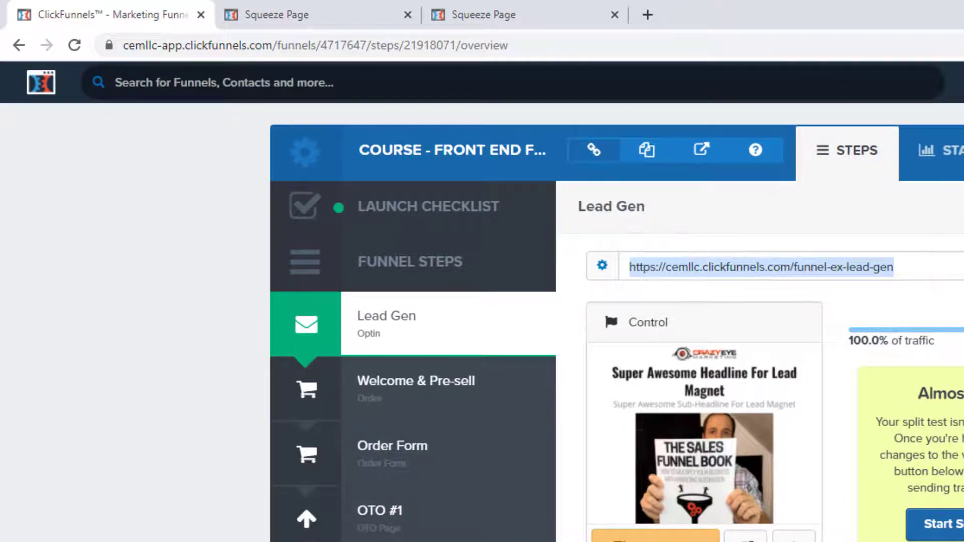
left_click(595, 6)
left_click(542, 40)
key("ctrl+v")
key("Return")
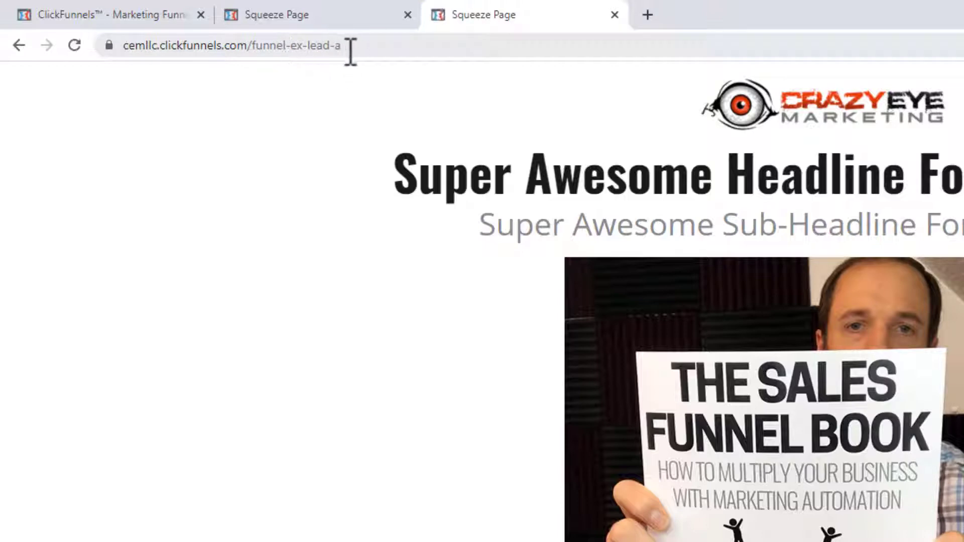
Check the live address ends in funnel-ex-lead-a, then return to the funnel editor tab
left_click_drag(349, 45, 332, 45)
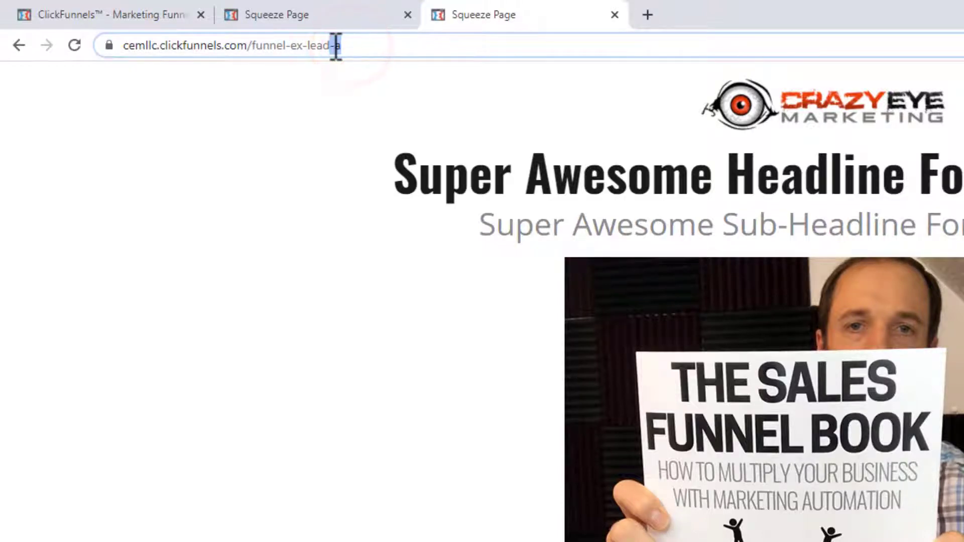
left_click(386, 46)
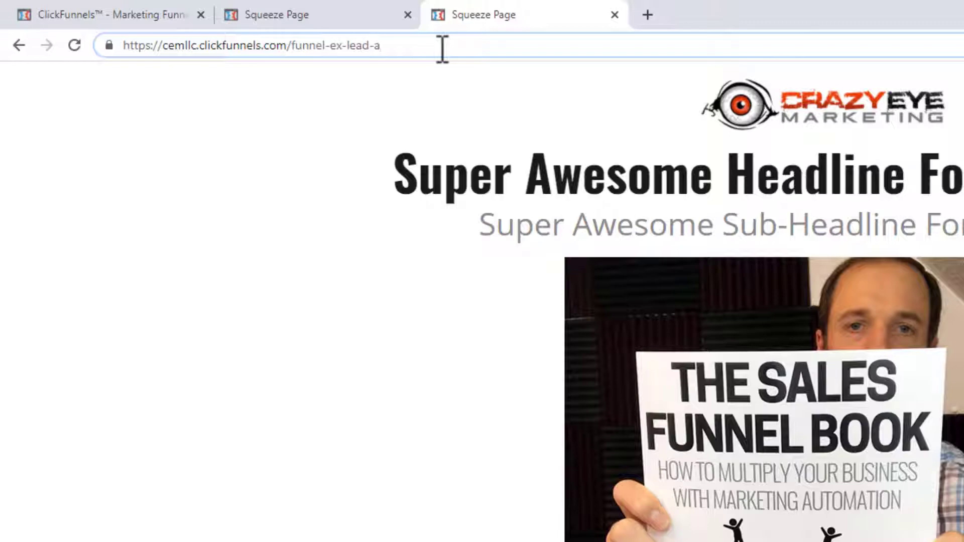
left_click(43, 12)
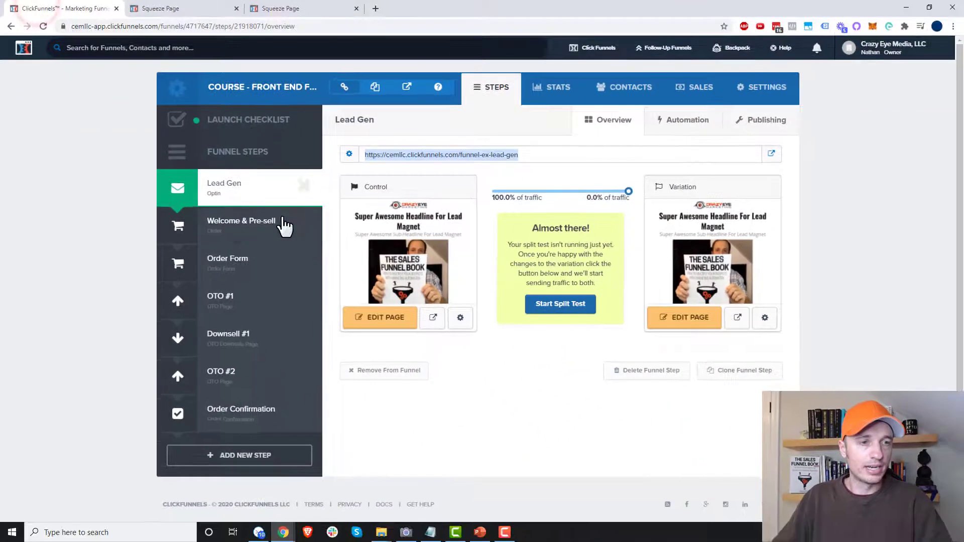
Replace the Welcome & Pre-sell step's publishing path with funnel-ex-welcome and update the step
left_click(248, 231)
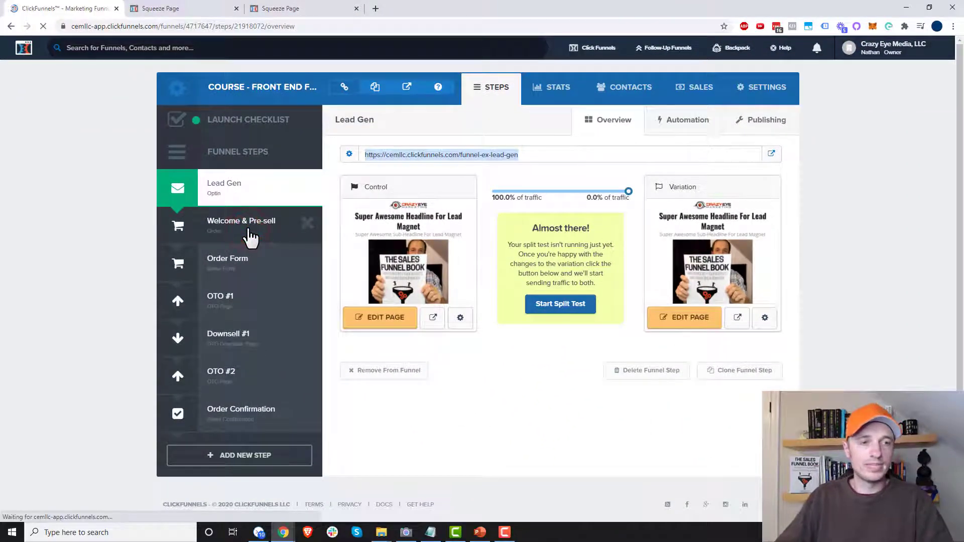
left_click(776, 121)
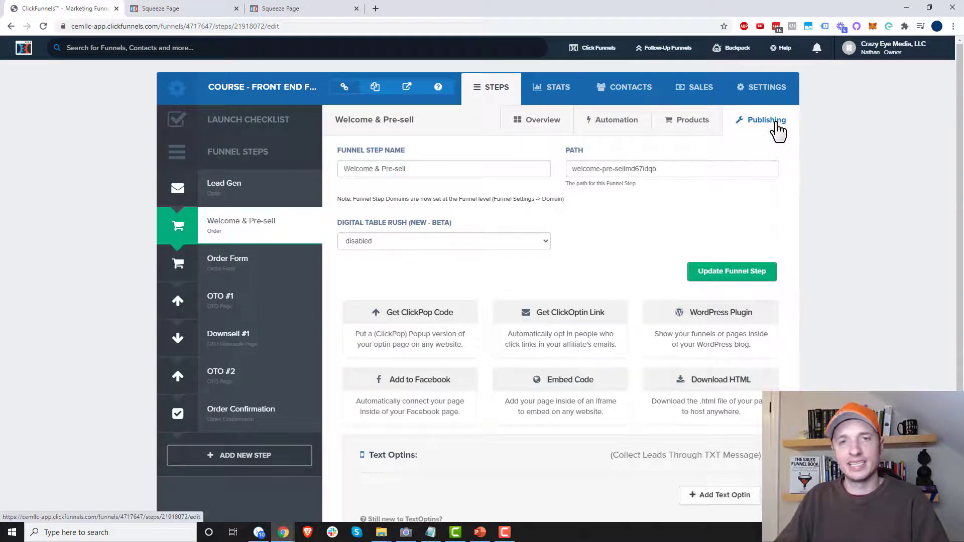
triple_click(700, 169)
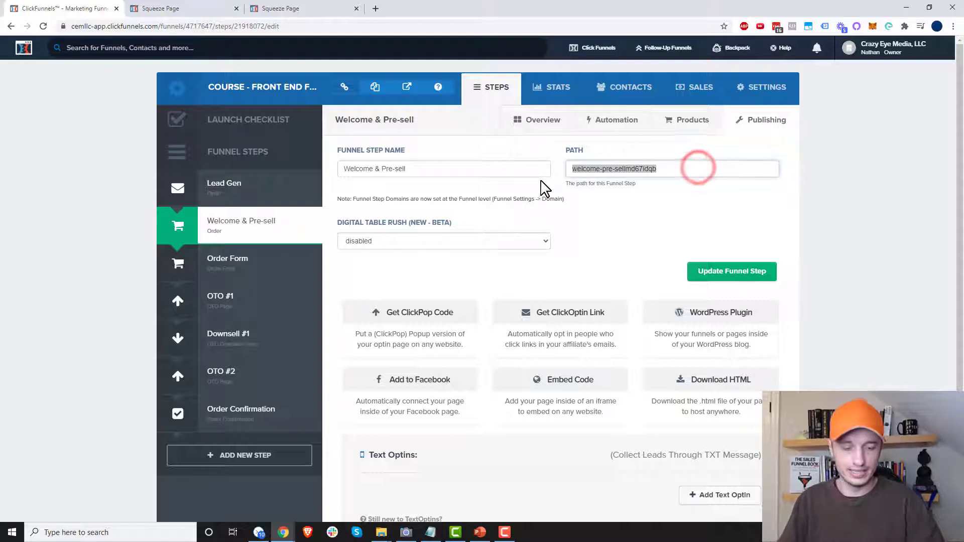
type("funnel-e")
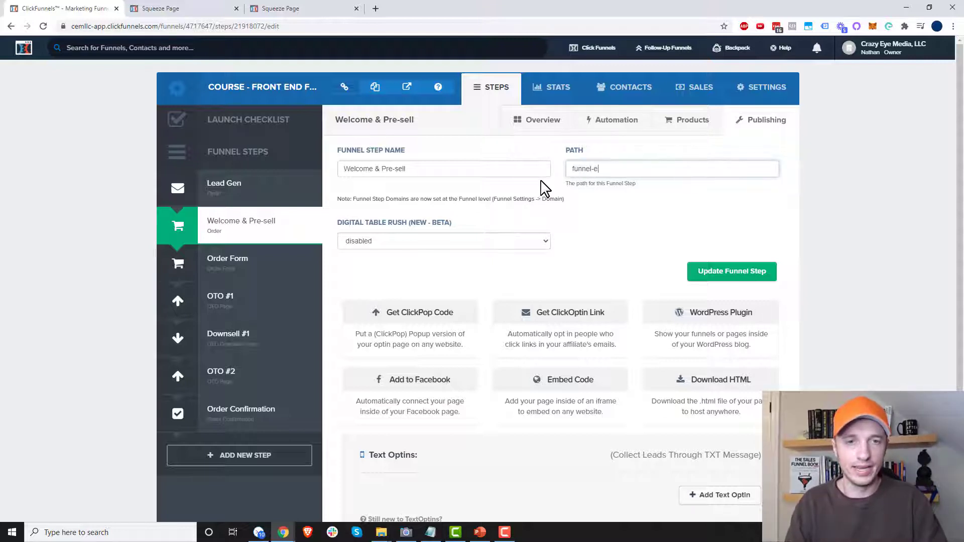
type("x-welcome")
key("ctrl+a")
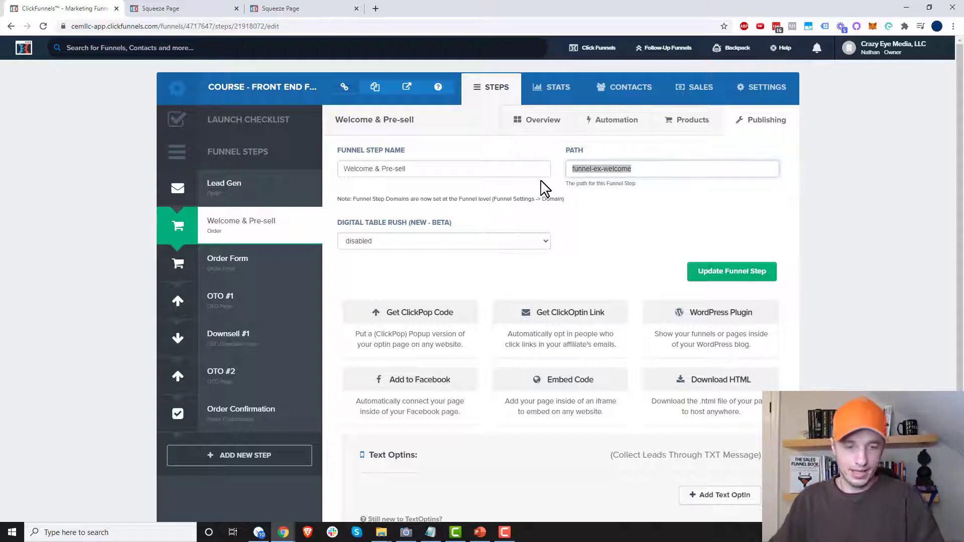
left_click(740, 272)
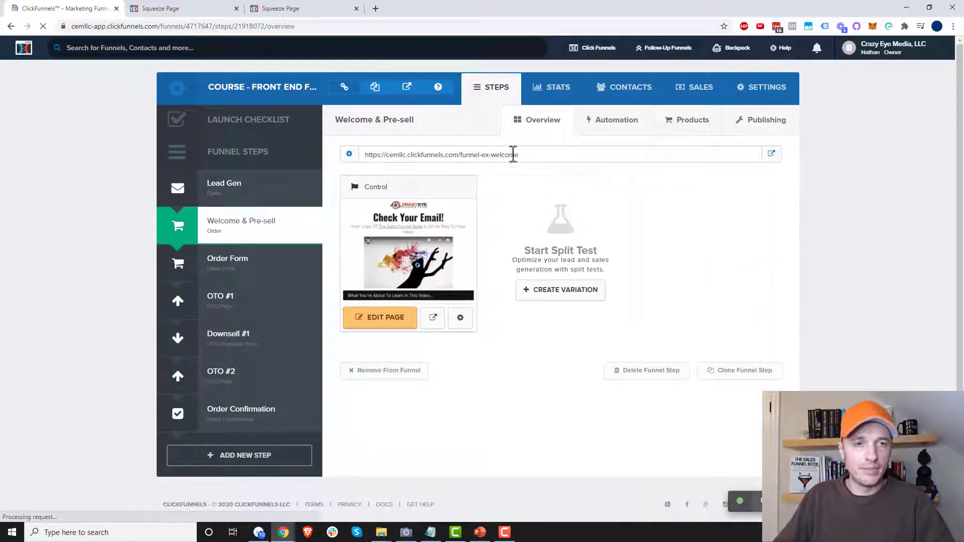
left_click_drag(547, 160, 463, 163)
key("ctrl+c")
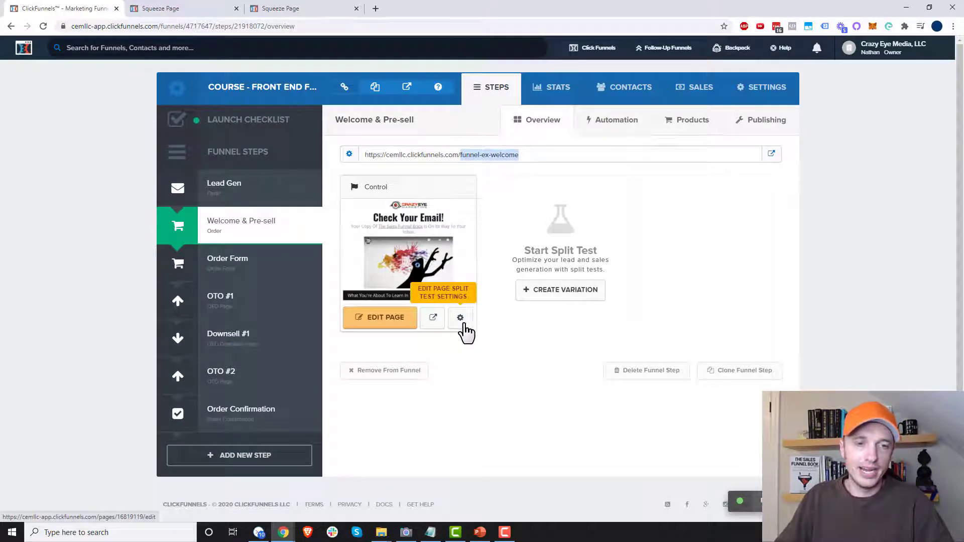
Rename the Welcome & Pre-sell control page's path to funnel-ex-welcome-a and save it
left_click(461, 318)
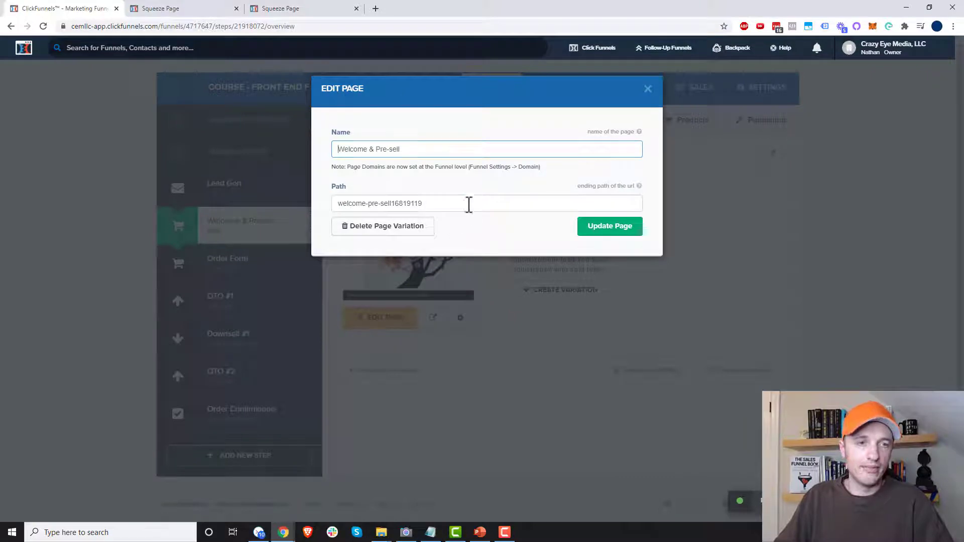
triple_click(468, 205)
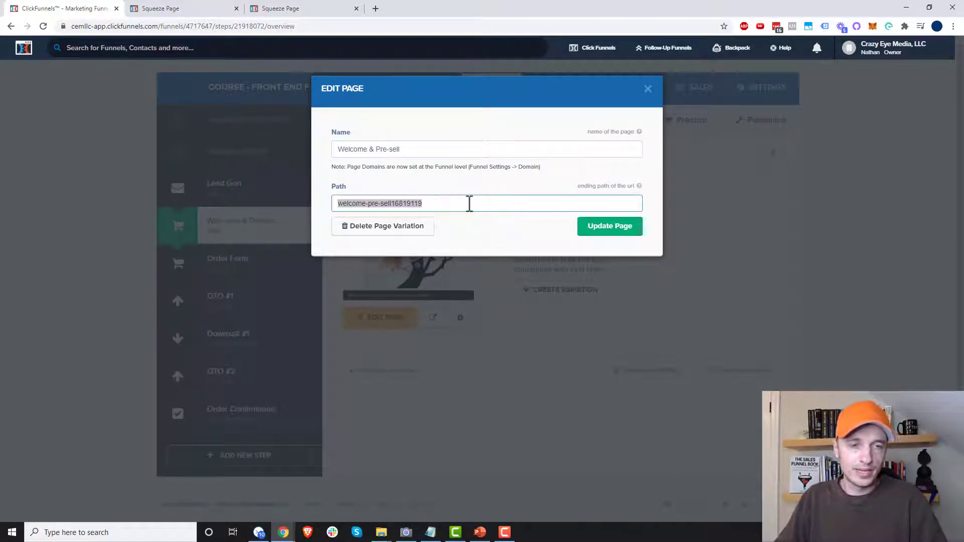
key("ctrl+v")
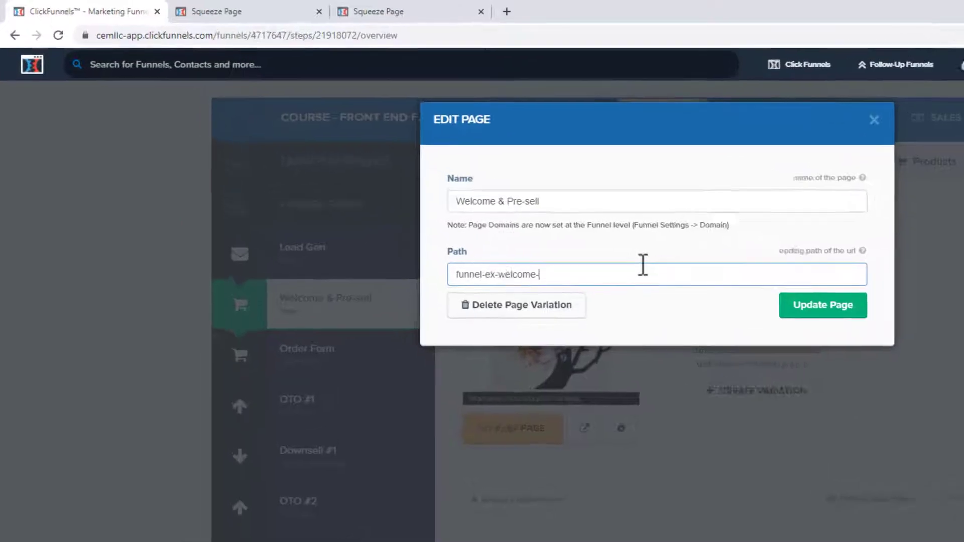
type("-a")
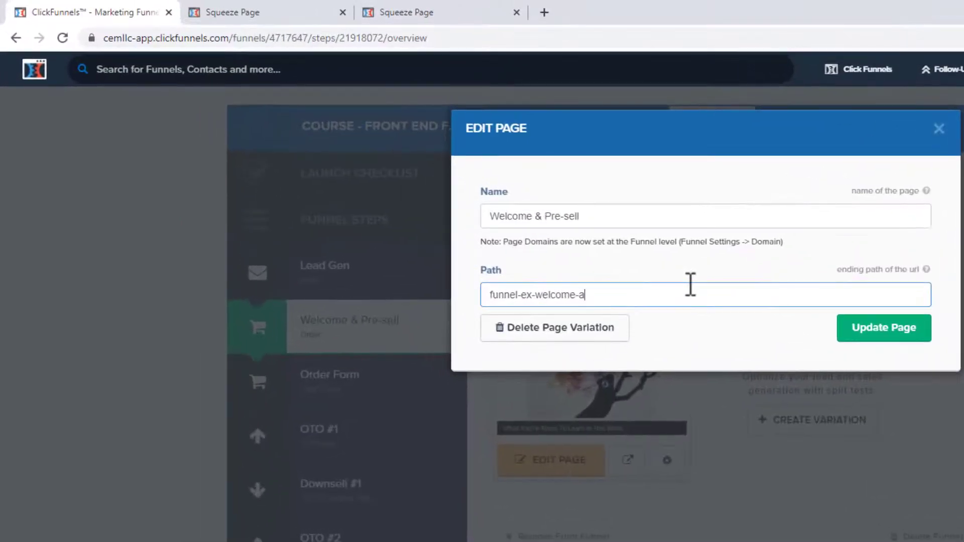
left_click(608, 298)
left_click(872, 330)
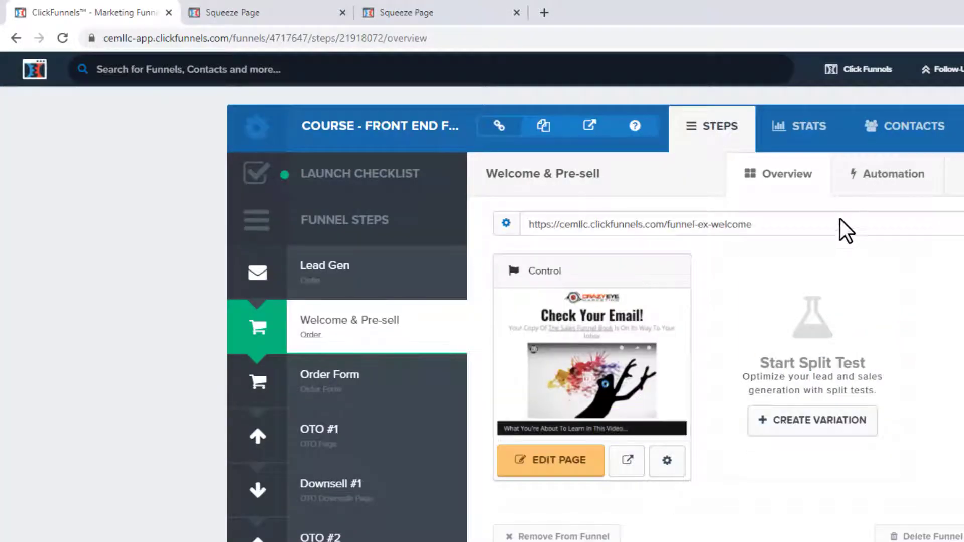
left_click_drag(837, 224, 559, 224)
left_click_drag(425, 225, 534, 241)
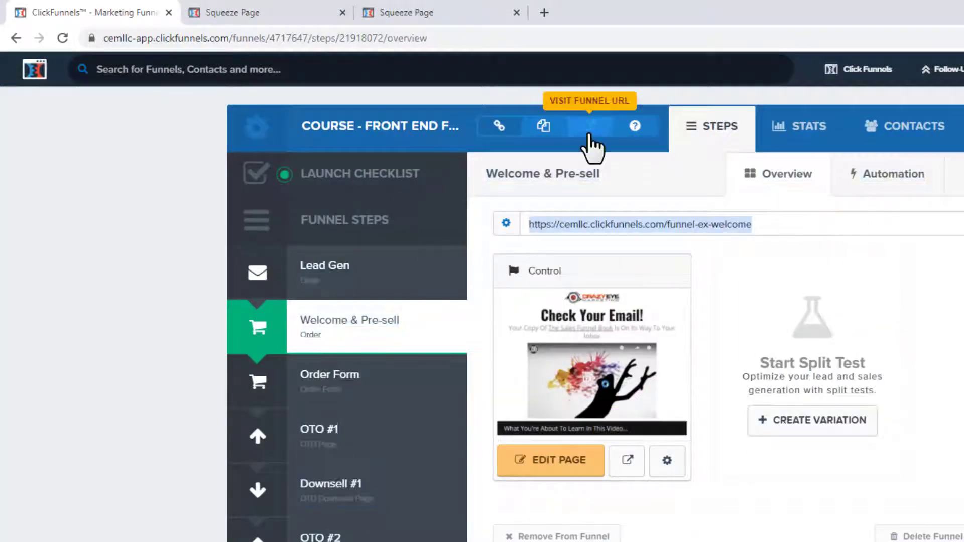
Load the copied Welcome & Pre-sell URL in a new tab and confirm it resolves to funnel-ex-welcome-a
left_click(546, 13)
key("ctrl+v")
key("Return")
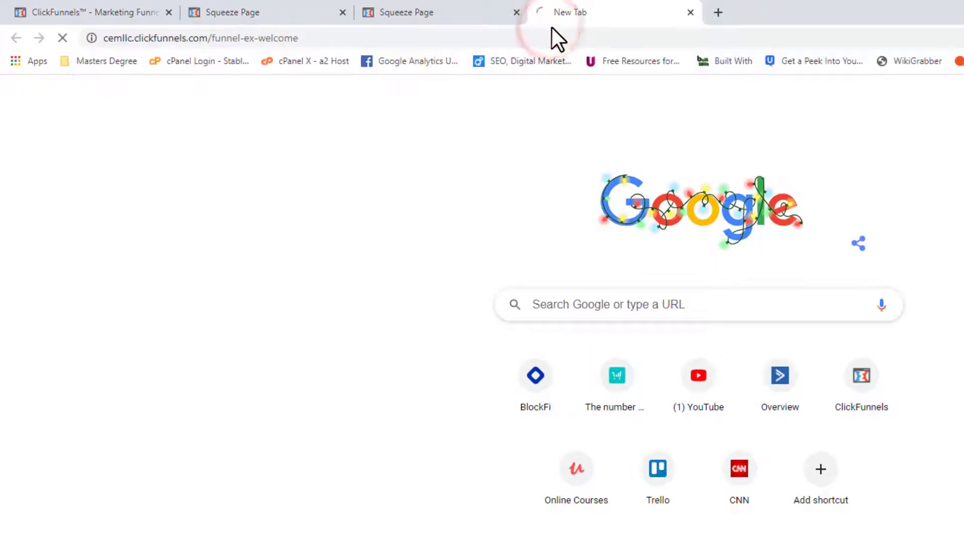
left_click_drag(314, 39, 367, 45)
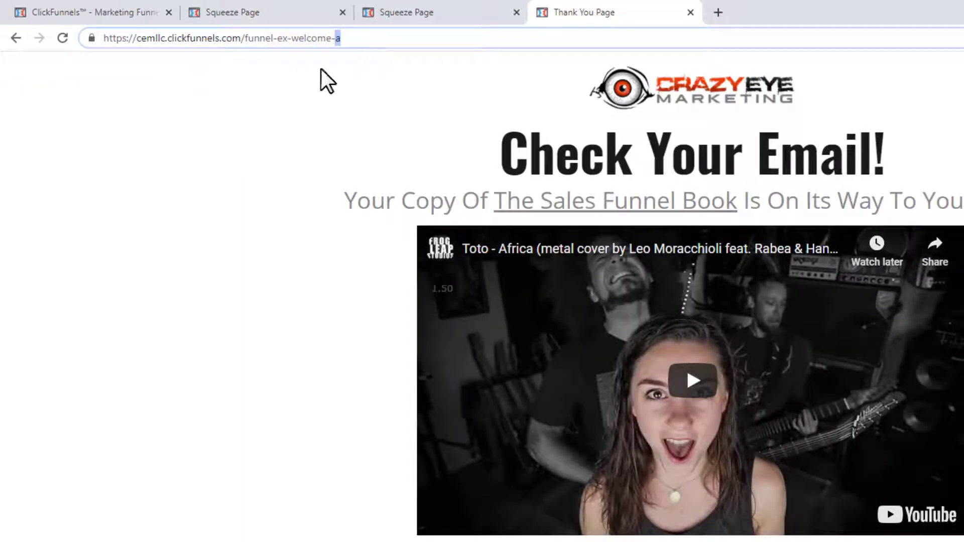
scroll(292, 312, "down", 3)
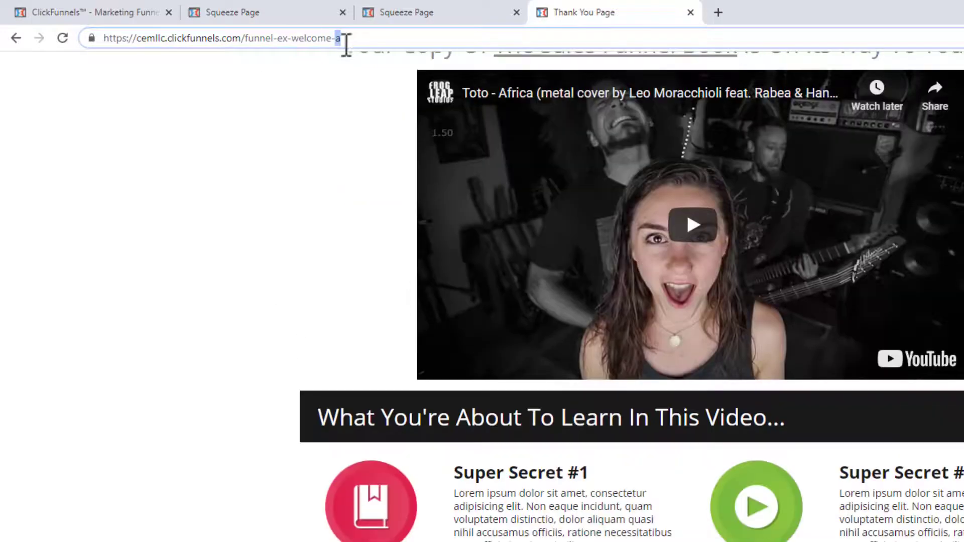
scroll(336, 77, "up", 1)
left_click_drag(358, 37, 246, 37)
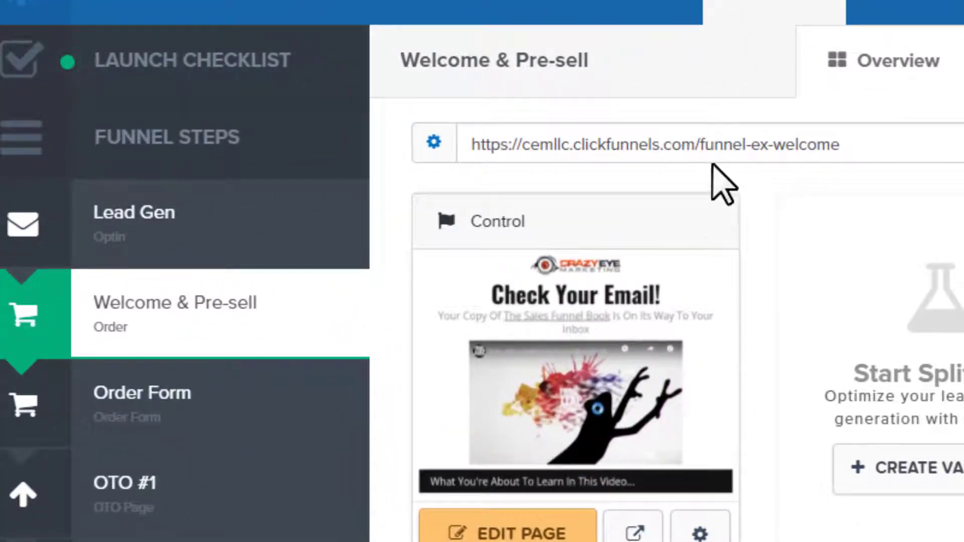
Open the Welcome & Pre-sell page settings and select the path's trailing -a
left_click_drag(701, 146, 877, 149)
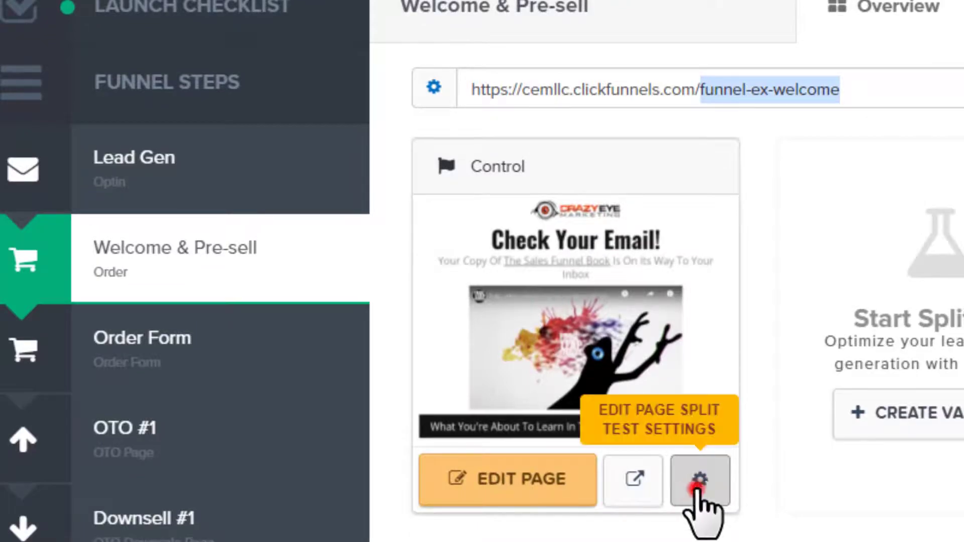
left_click(697, 483)
left_click(561, 208)
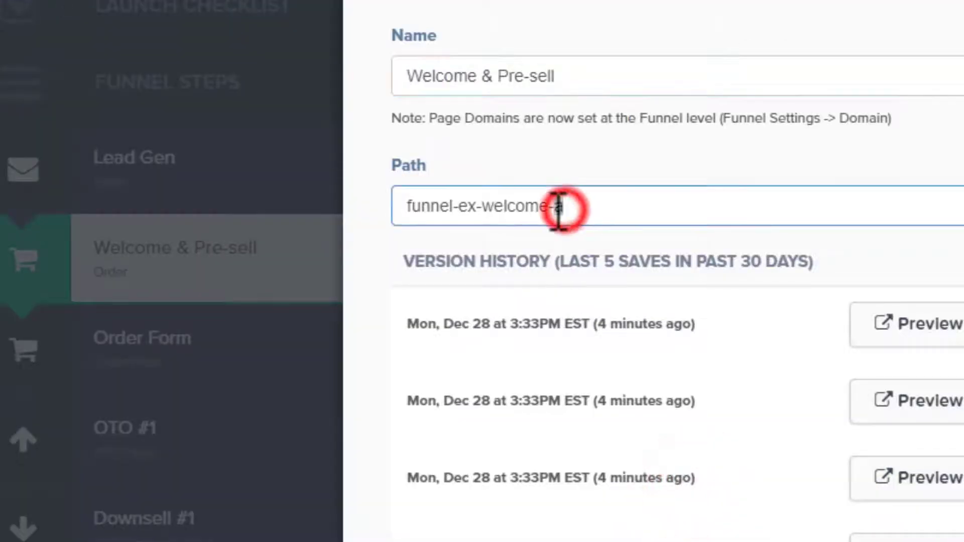
left_click_drag(549, 206, 610, 198)
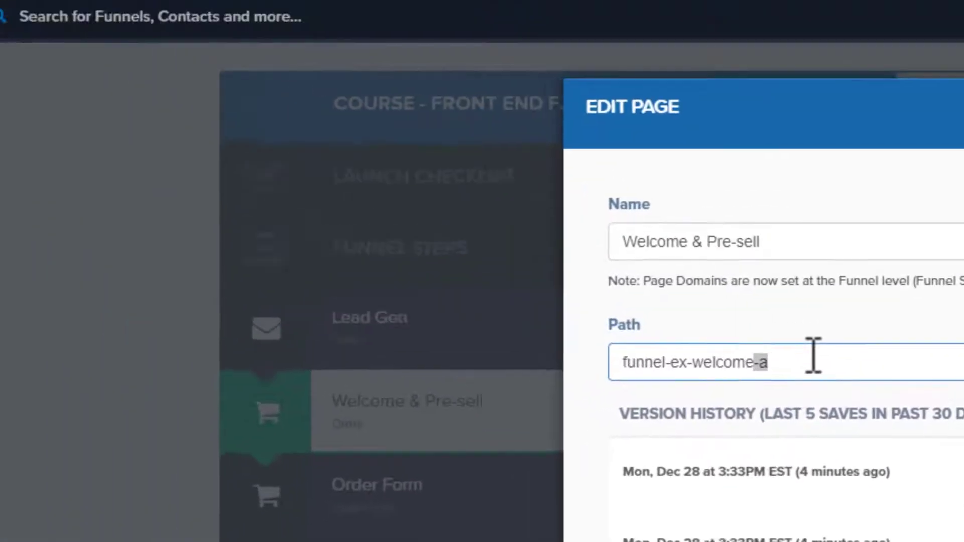
left_click(617, 206)
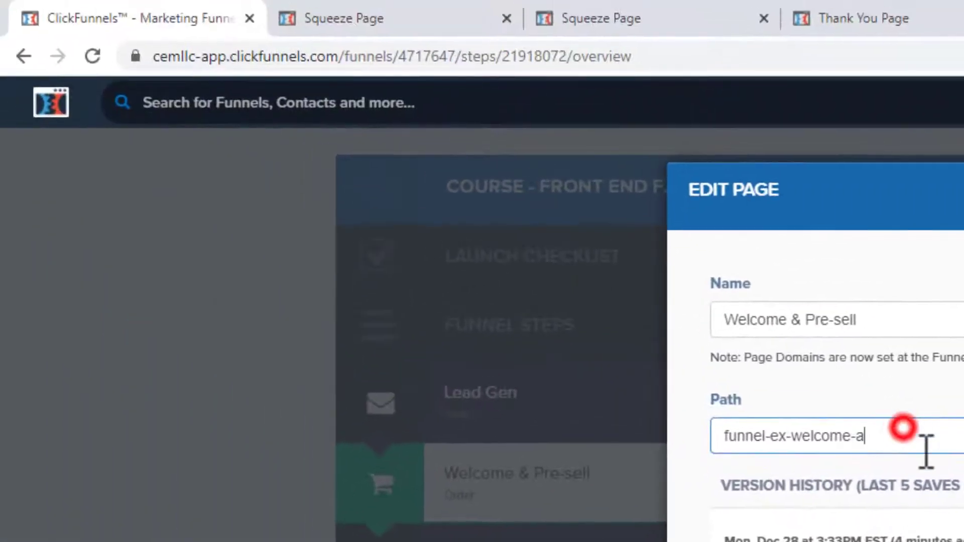
left_click_drag(778, 442, 731, 441)
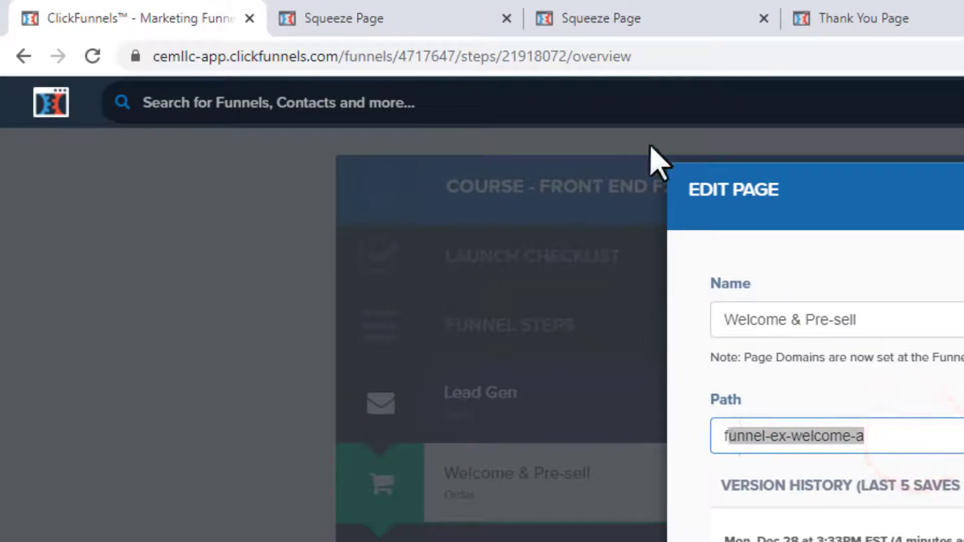
Delete the -a so the page path reads funnel-ex-welcome, save, and reopen page settings
left_click(702, 65)
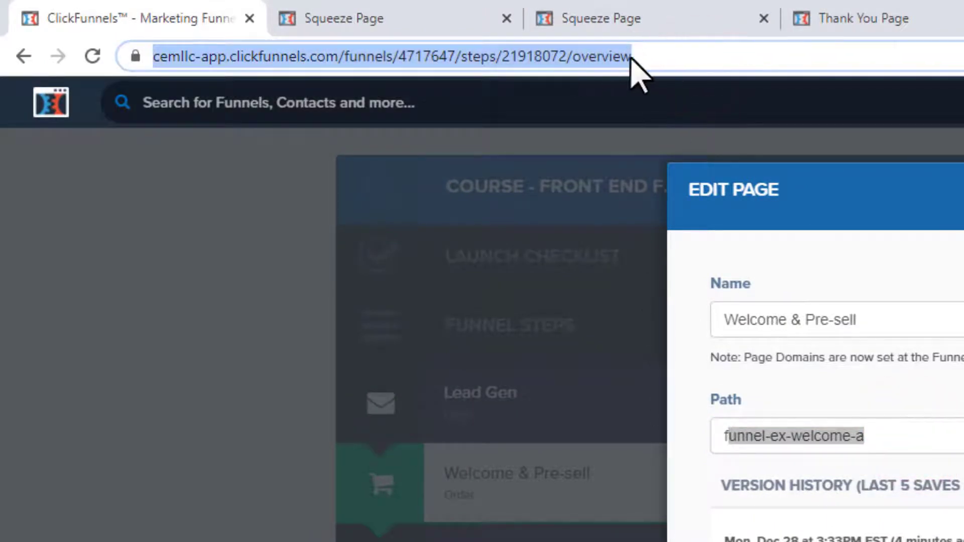
left_click(653, 58)
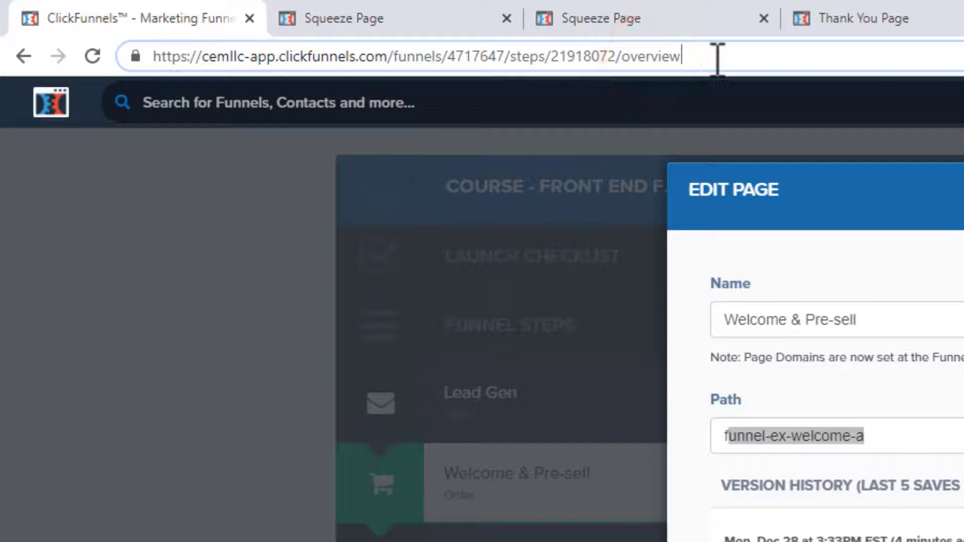
left_click(891, 437)
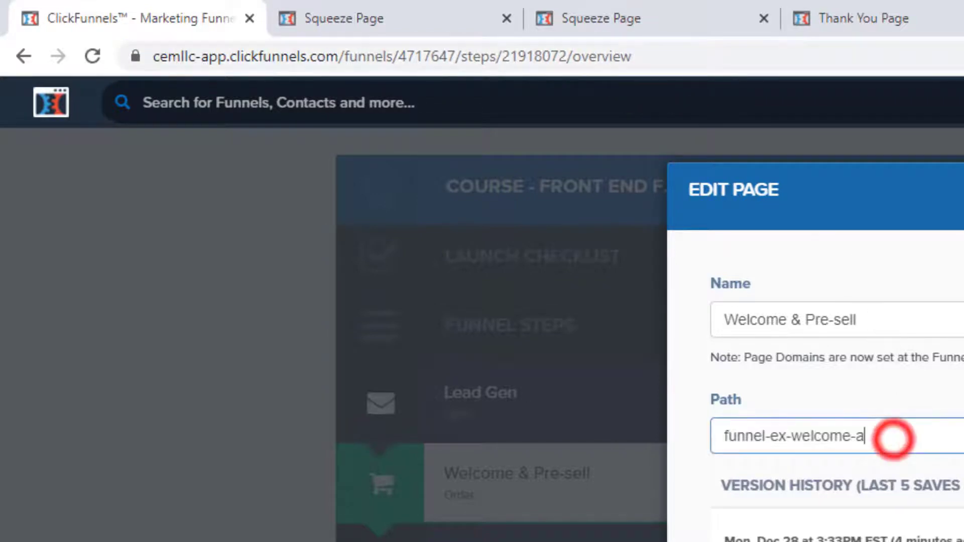
key("BackSpace")
key("BackSpace")
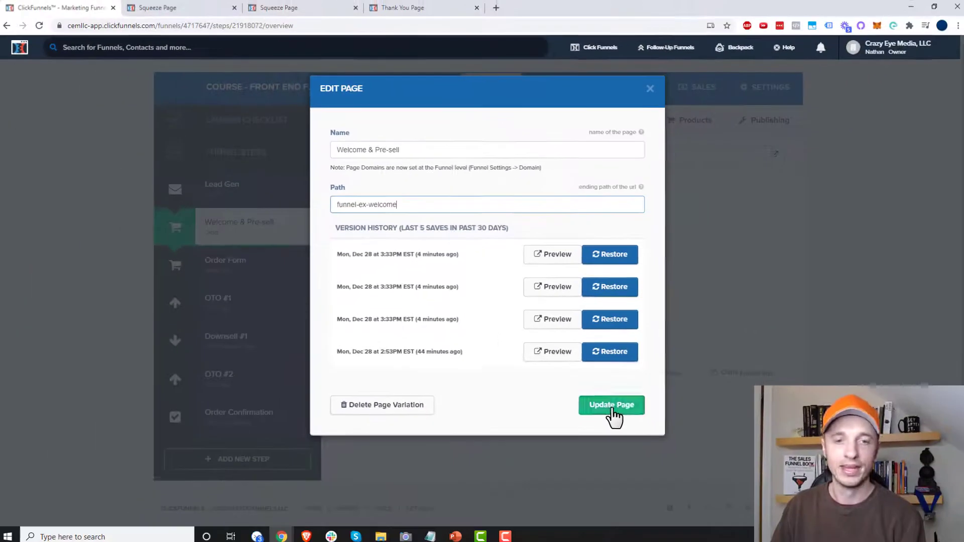
left_click(613, 410)
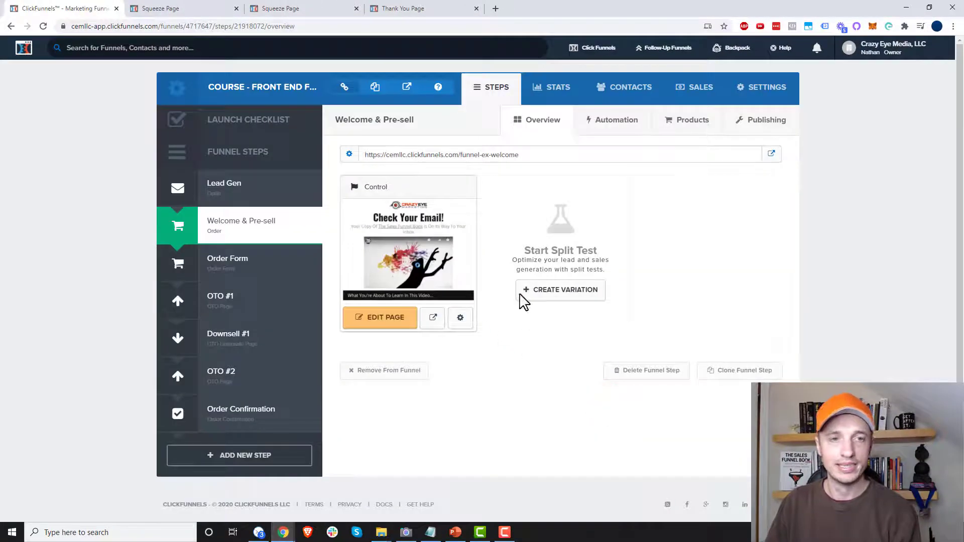
left_click_drag(461, 154, 528, 162)
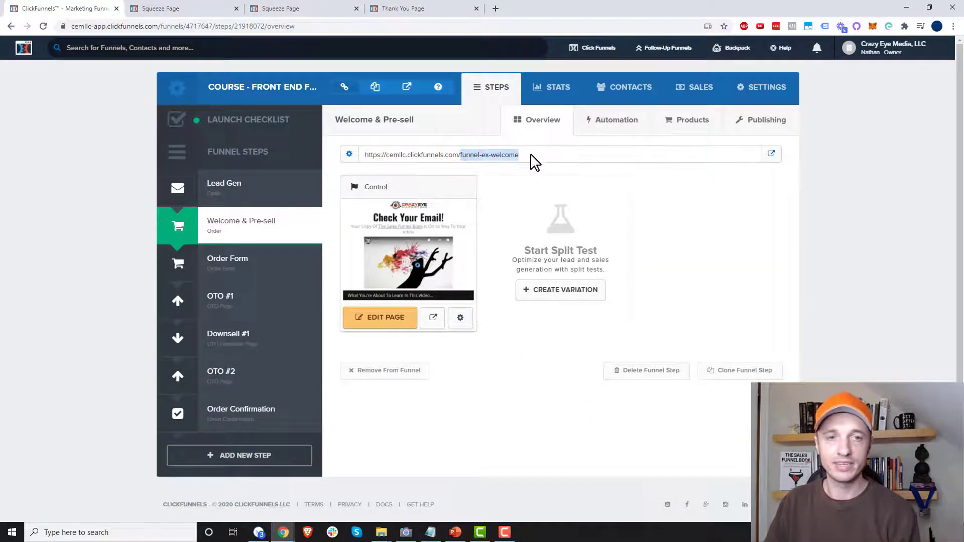
left_click(461, 318)
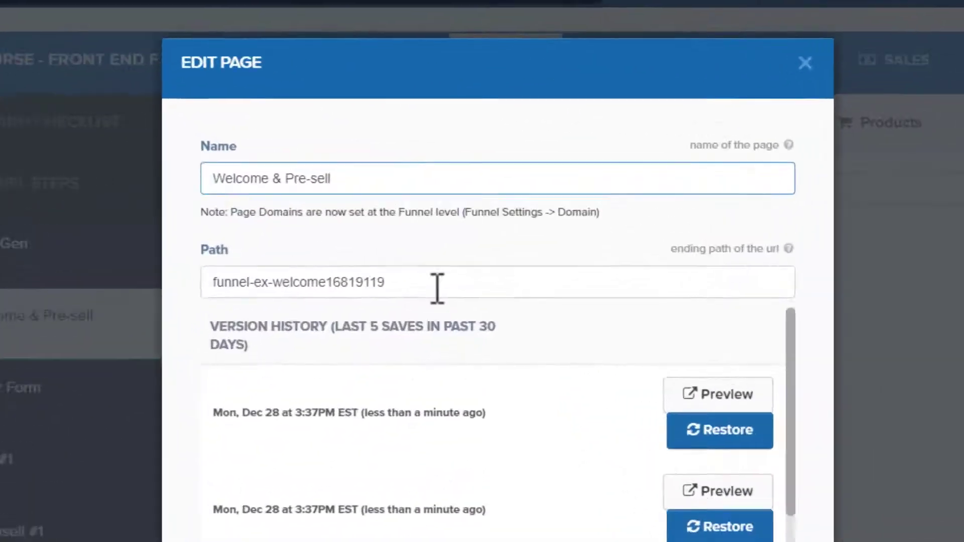
Close the Edit Page dialog without saving and bring up the step's Publishing settings
left_click_drag(435, 284, 327, 283)
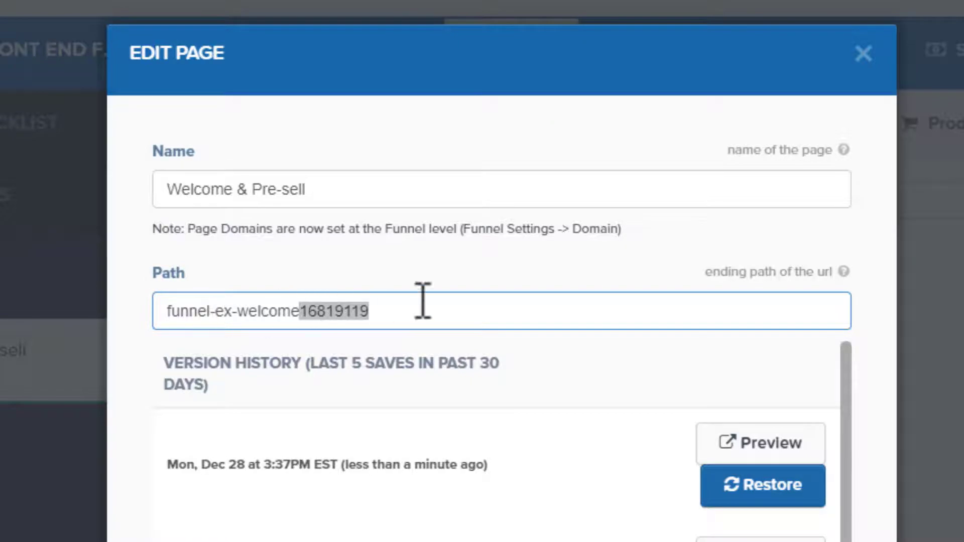
left_click(863, 52)
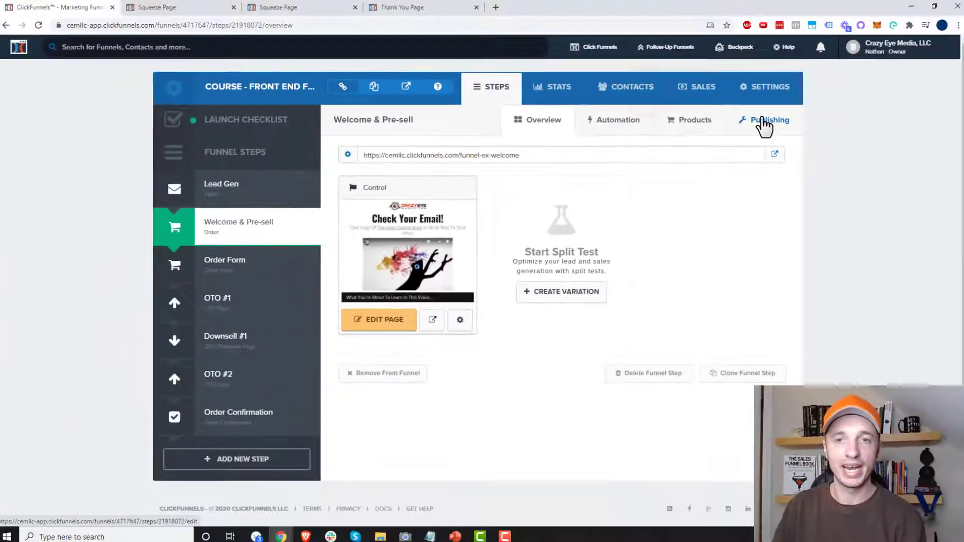
left_click(756, 123)
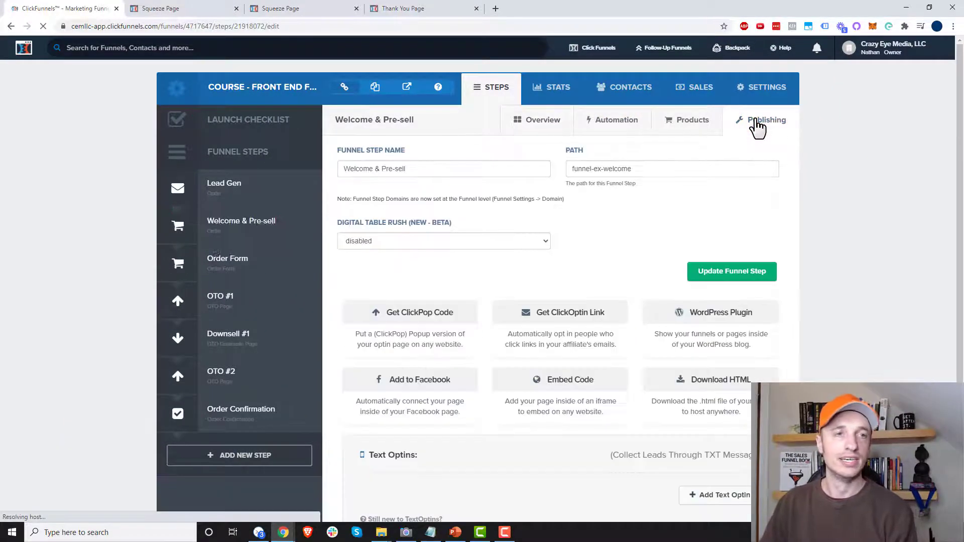
Change the step's publishing path to funnel-ex-welcome-s and save the funnel step
left_click(685, 166)
type("-s")
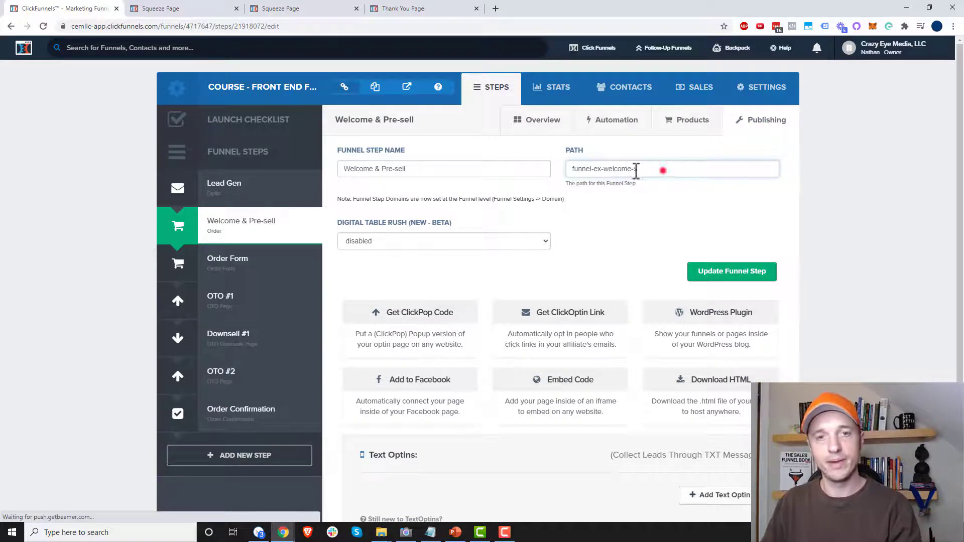
triple_click(662, 171)
left_click(646, 168)
triple_click(642, 169)
left_click(762, 273)
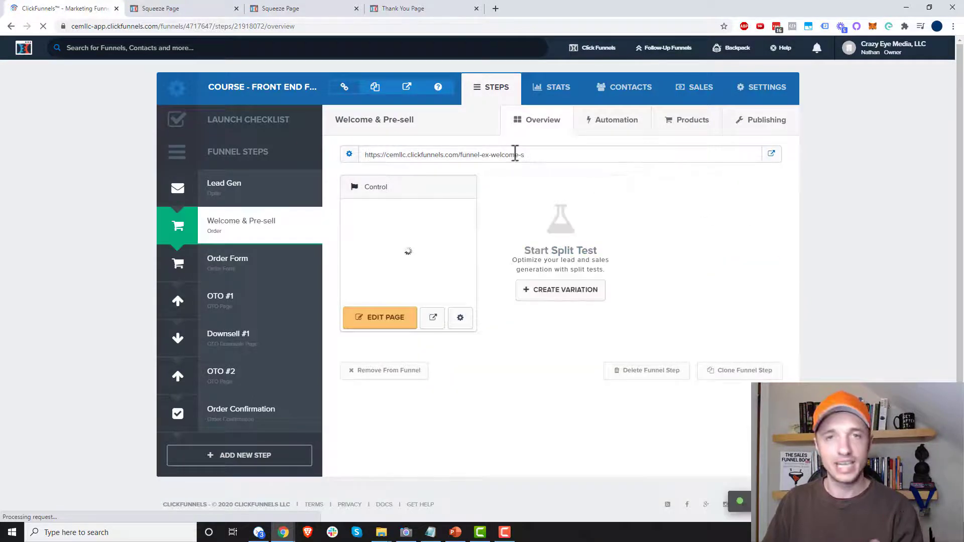
left_click_drag(542, 156, 493, 156)
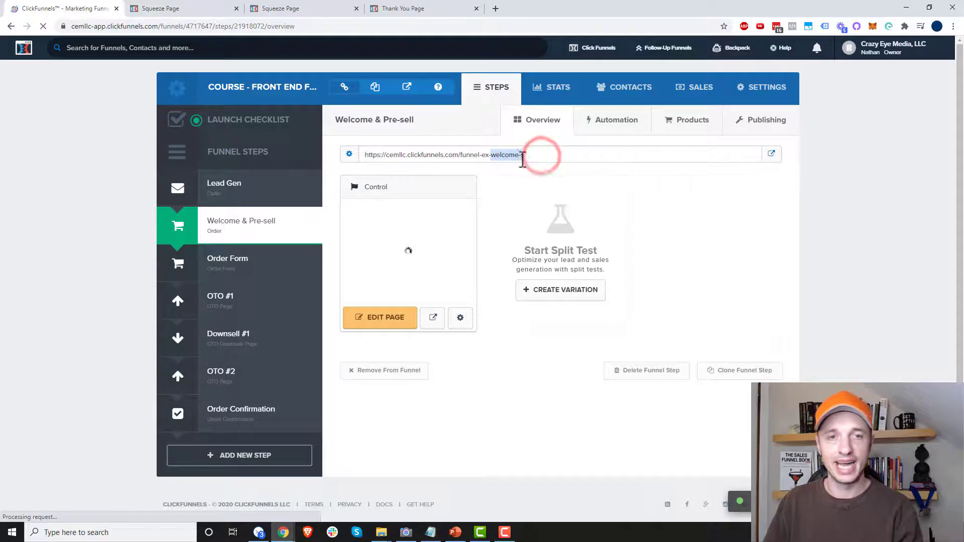
Remove the numeric suffix so the page path is funnel-ex-welcome, save it, and copy the step URL
left_click(465, 317)
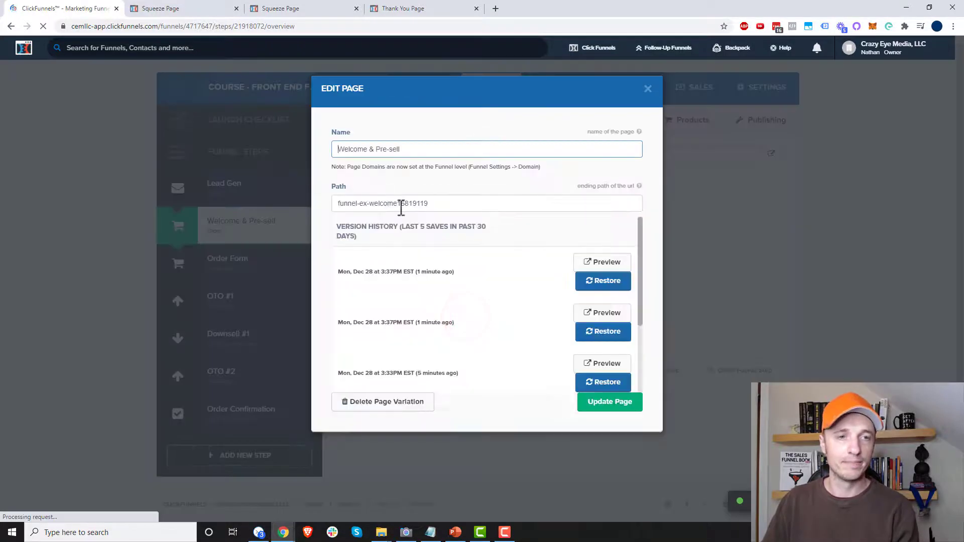
left_click_drag(400, 206, 590, 205)
key("BackSpace")
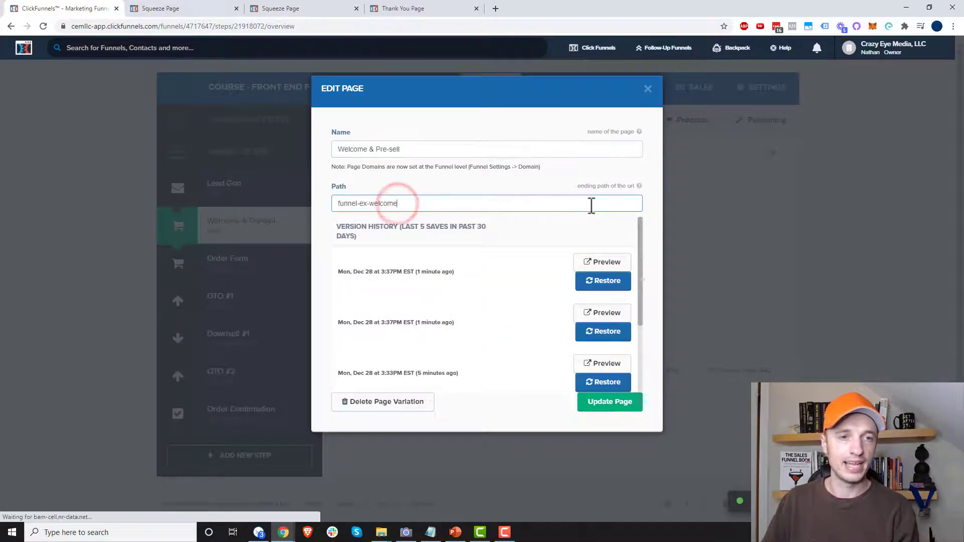
left_click(629, 409)
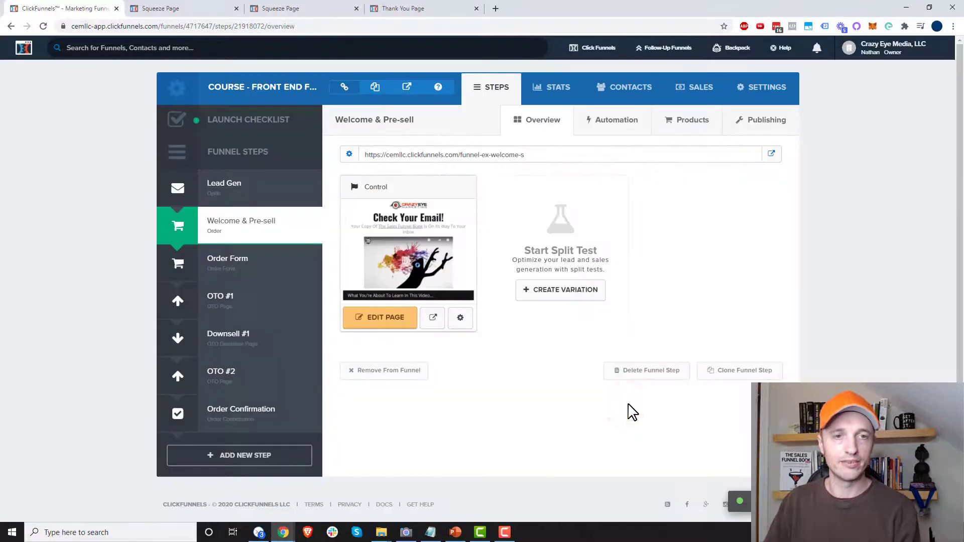
left_click(546, 157)
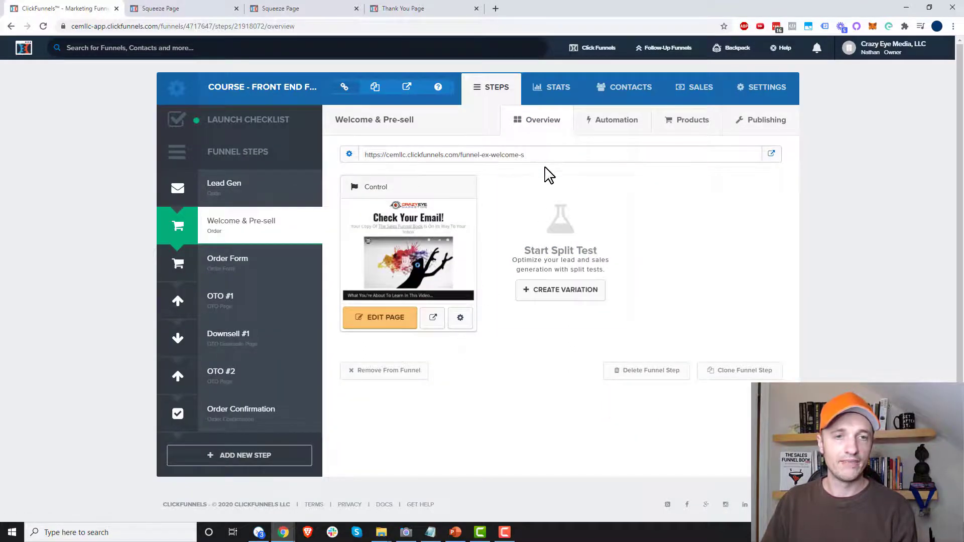
double_click(546, 157)
left_click_drag(547, 155, 351, 155)
key("ctrl+c")
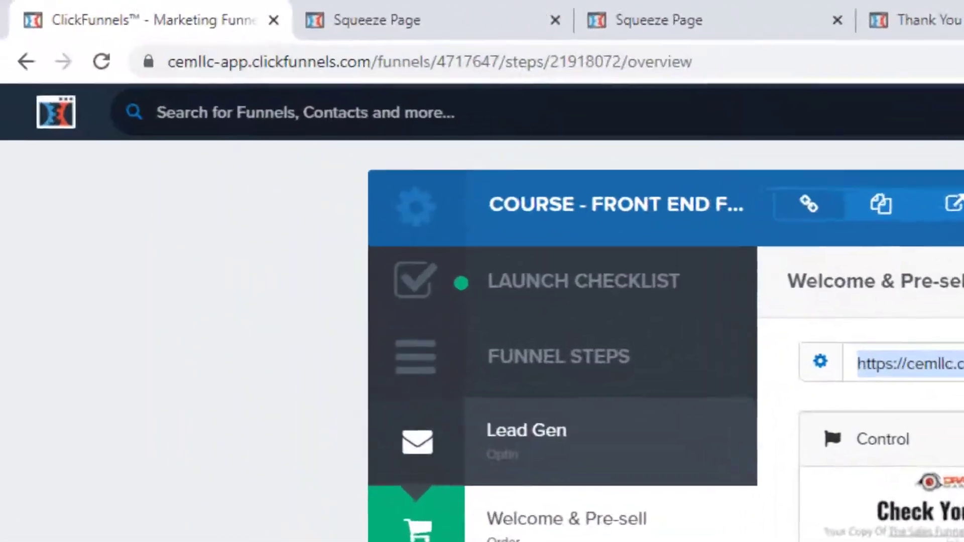
left_click(495, 8)
Load the funnel-ex-welcome page in the new tab and play then pause its embedded video
key("ctrl+v")
key("Return")
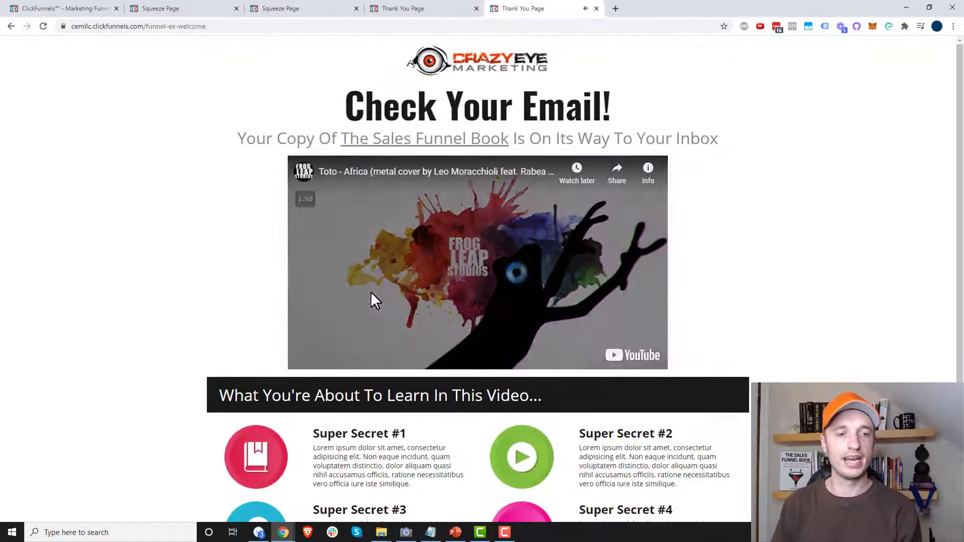
left_click(371, 294)
left_click(370, 291)
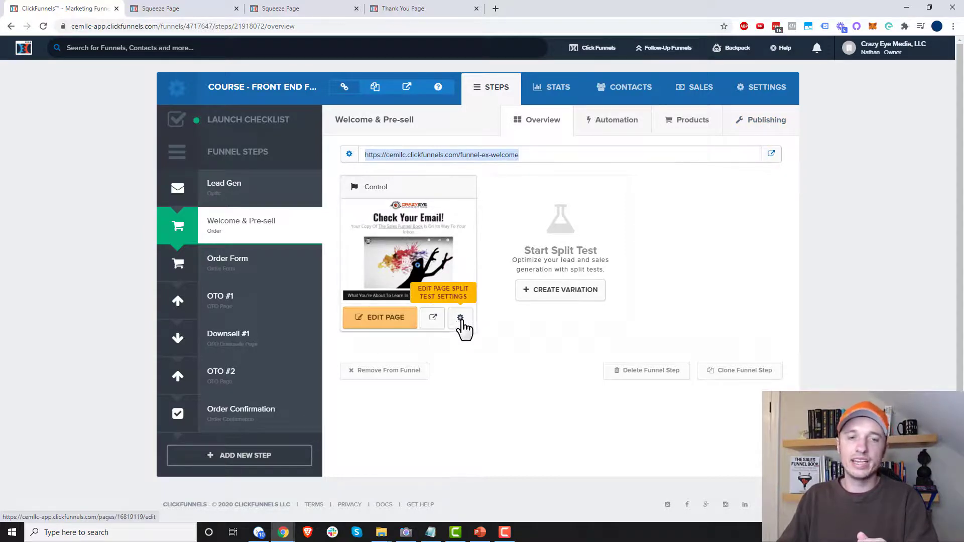
left_click(460, 319)
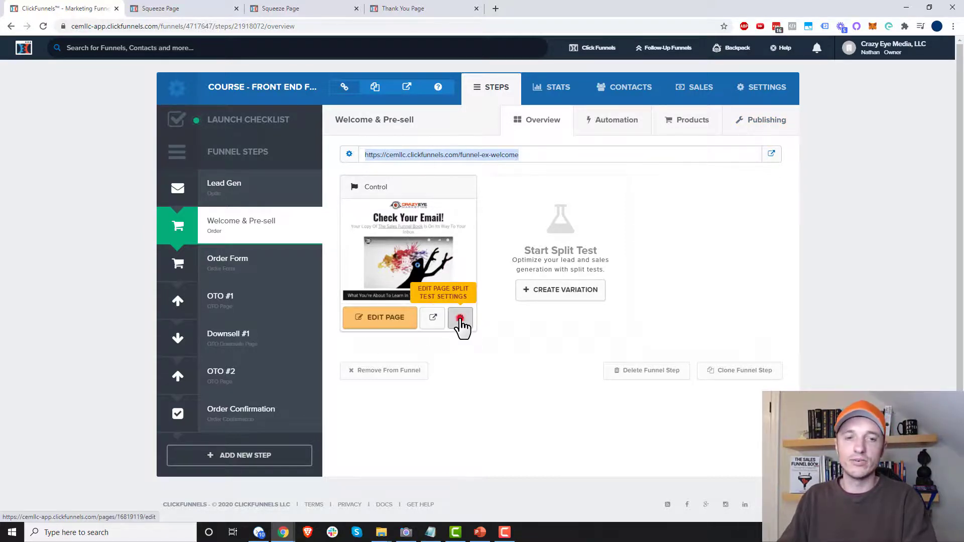
left_click(647, 90)
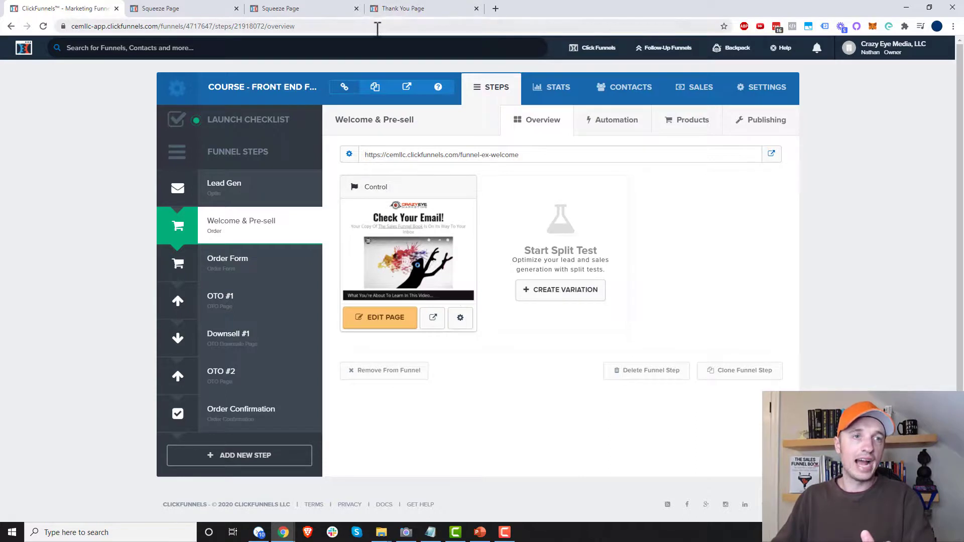
left_click_drag(375, 28, 160, 32)
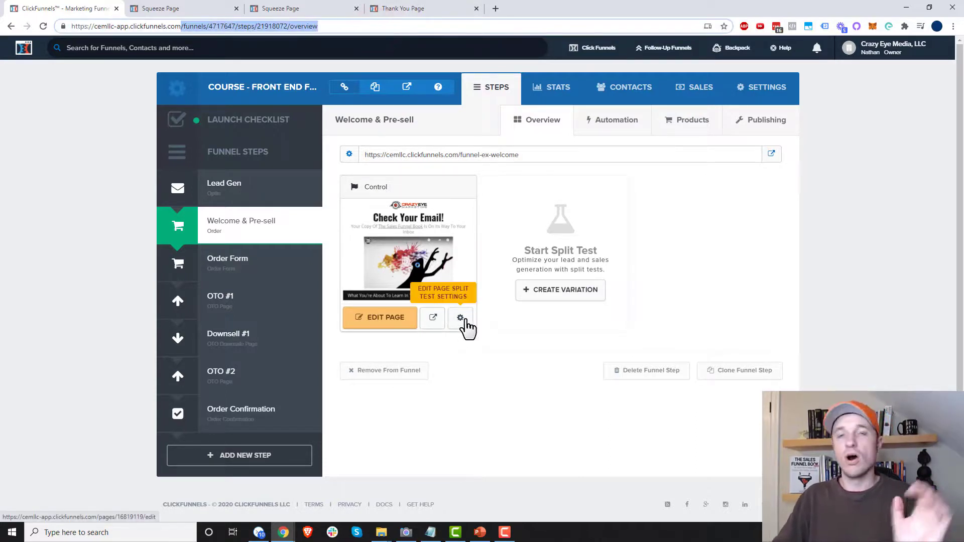